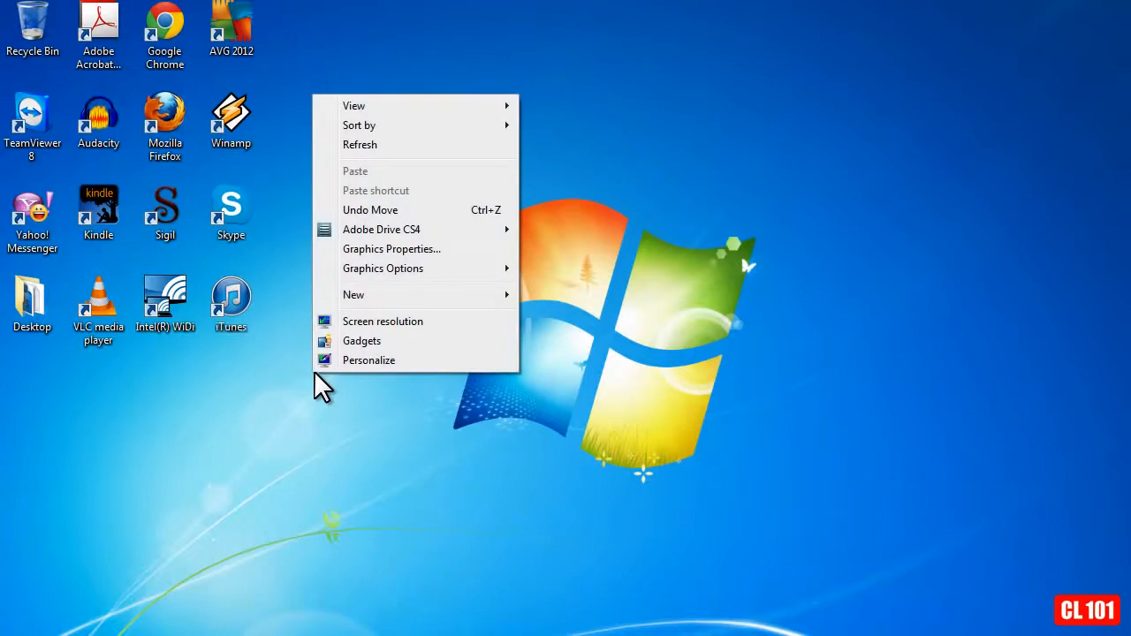
- Open the desktop personalization settings, try the Windows 7 Basic theme, and switch back to the Windows 7 Aero theme
left_click(396, 359)
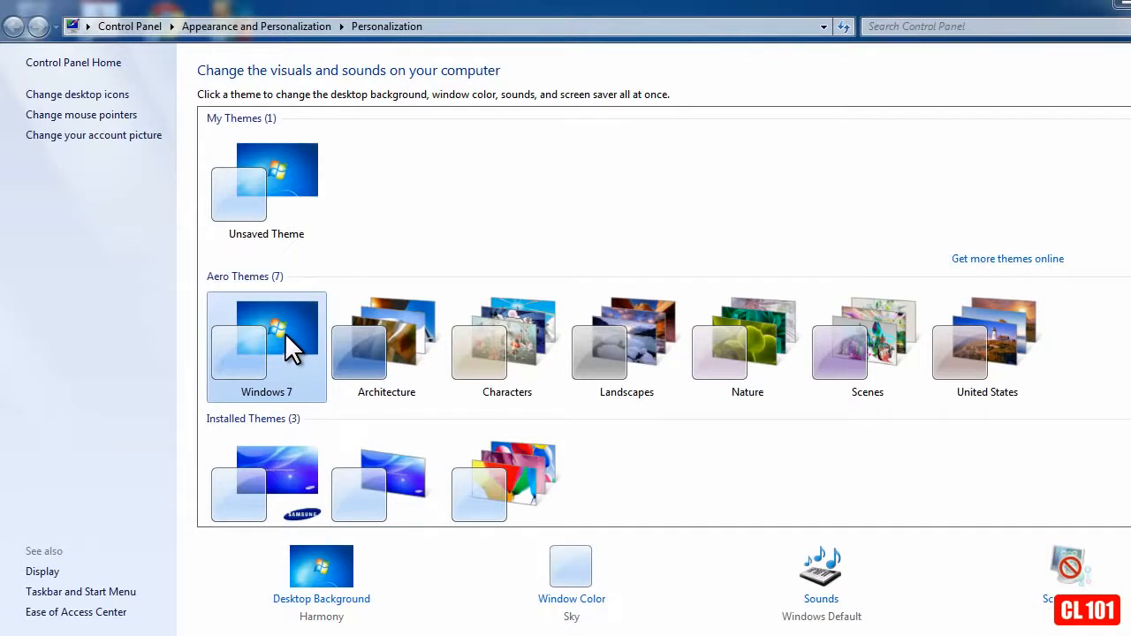
scroll(286, 334, "down", 3)
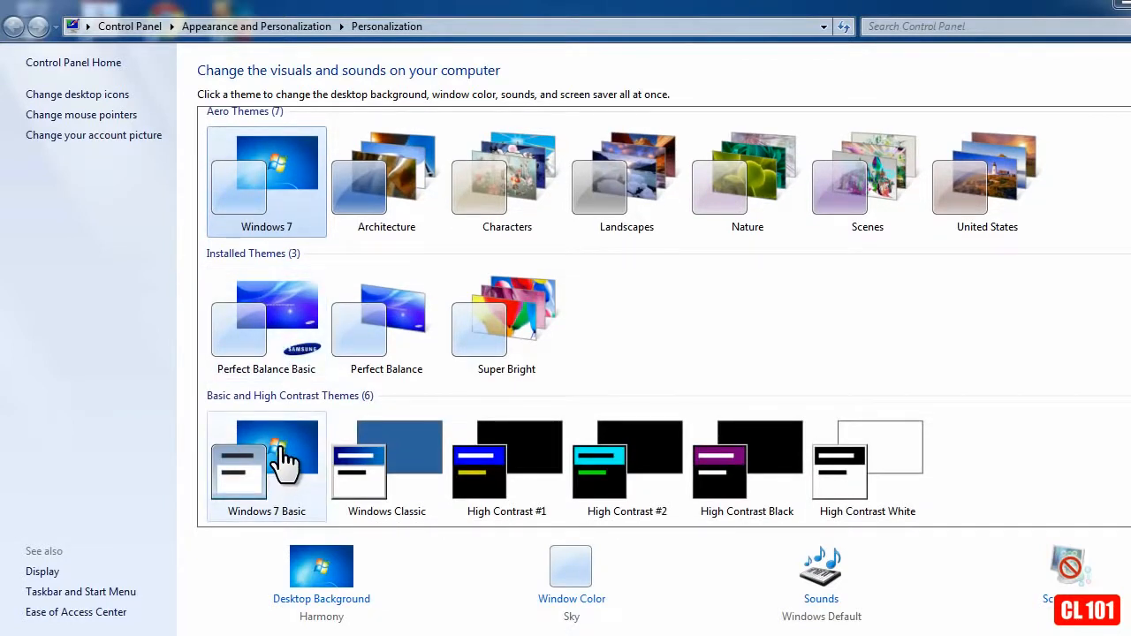
left_click(283, 457)
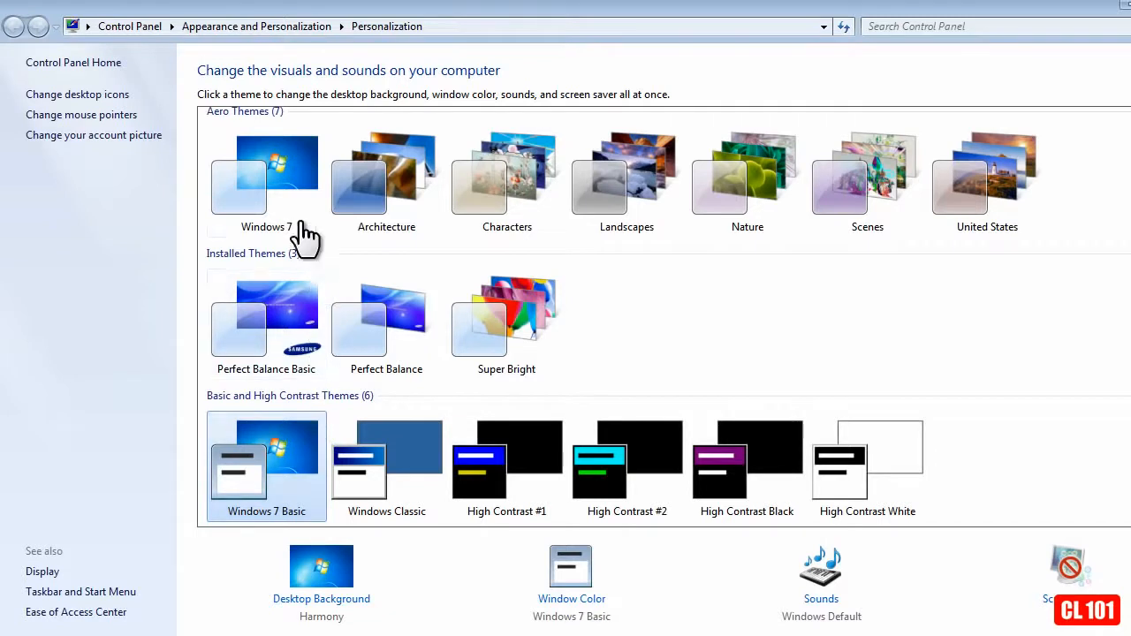
left_click(281, 166)
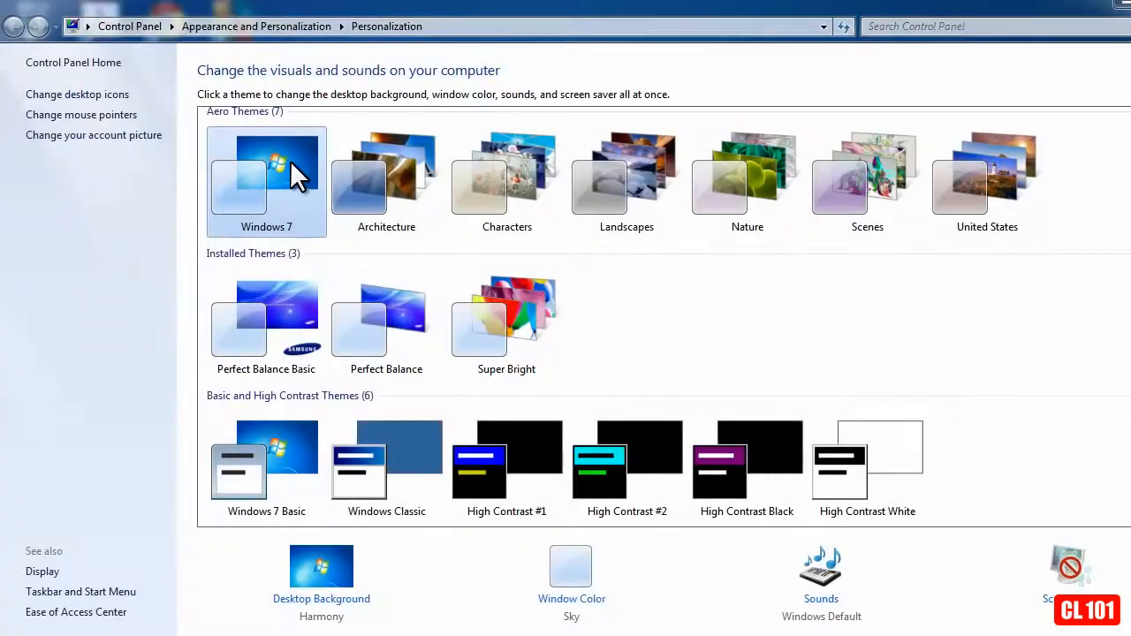
- Disable transparency in the window color and appearance settings and save the changes
left_click(585, 610)
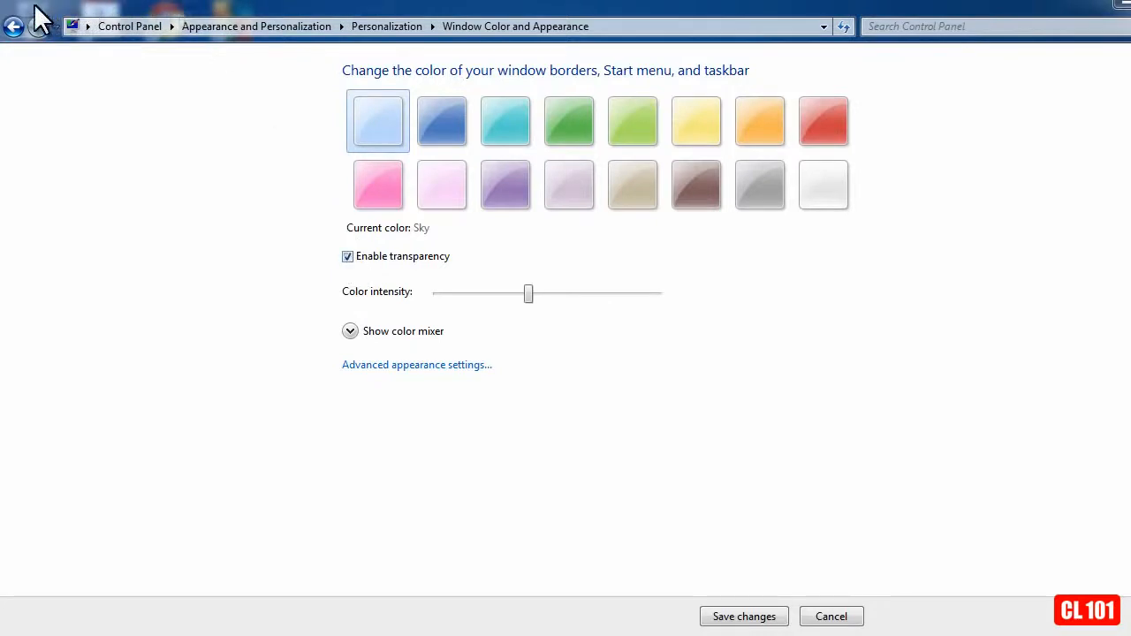
left_click(347, 256)
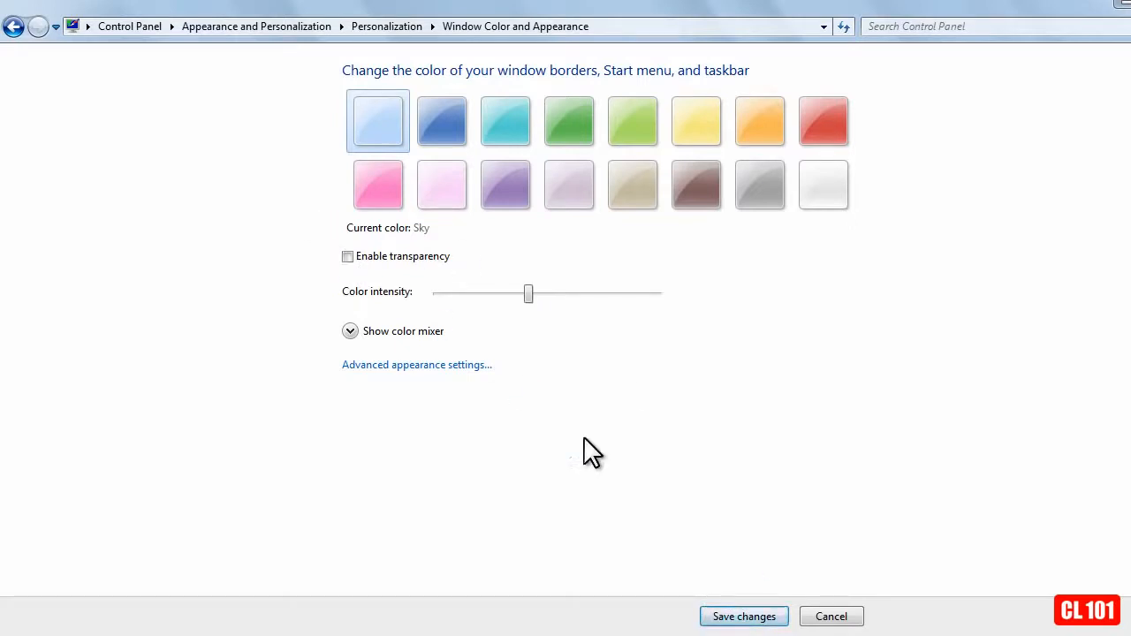
left_click(747, 618)
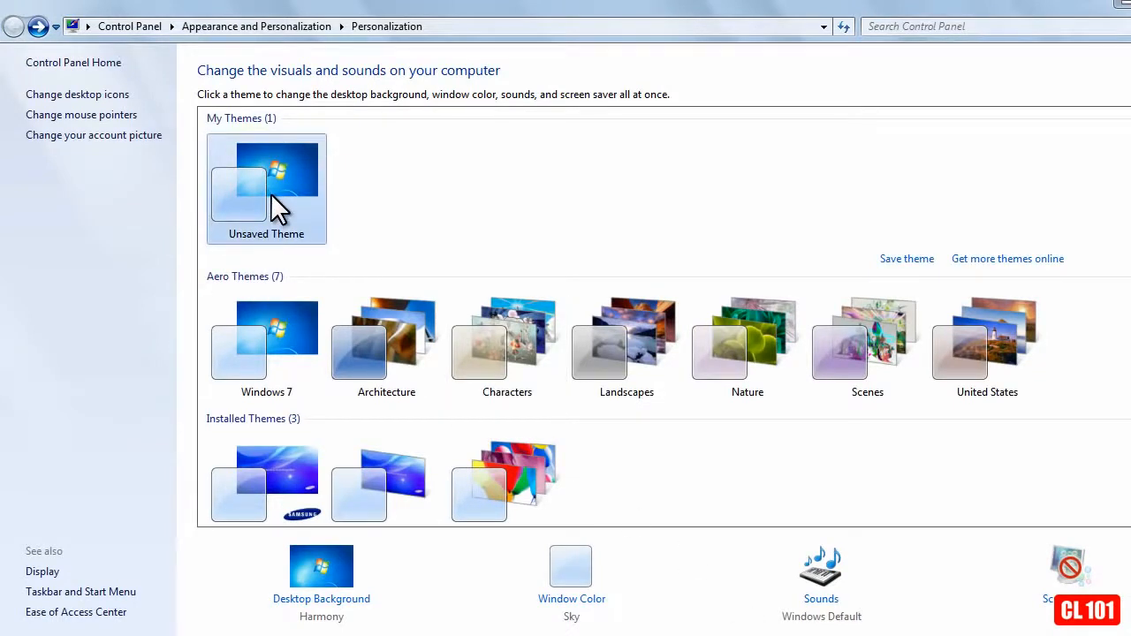
- Apply the Windows 7 Basic theme, try the Windows Classic theme, and return to Windows 7 Basic
scroll(271, 193, "down", 1)
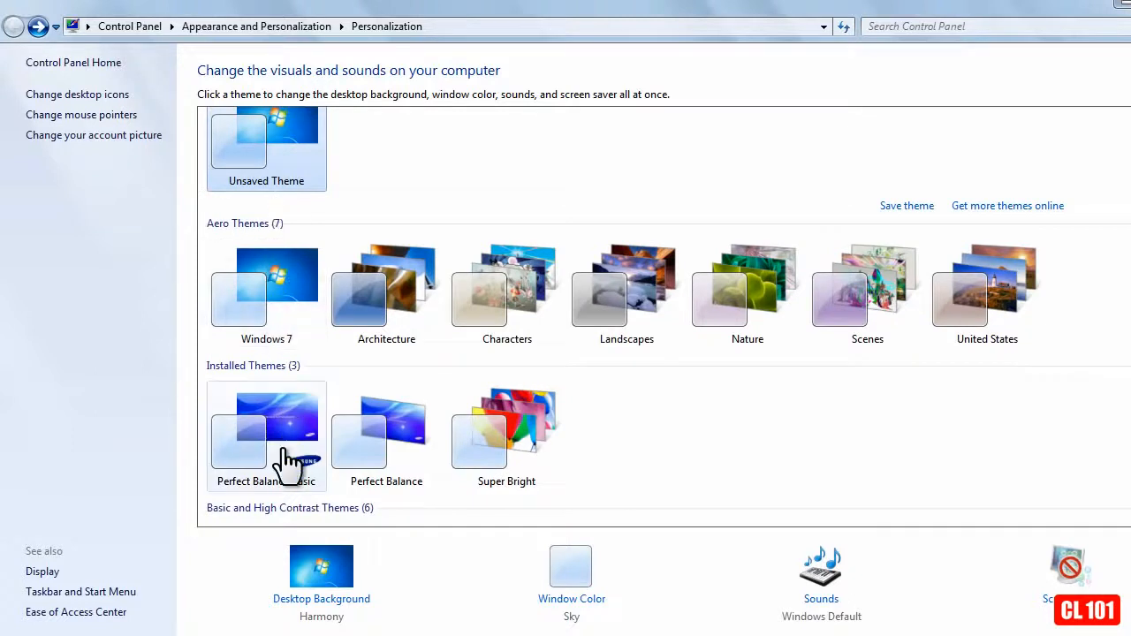
scroll(285, 449, "down", 2)
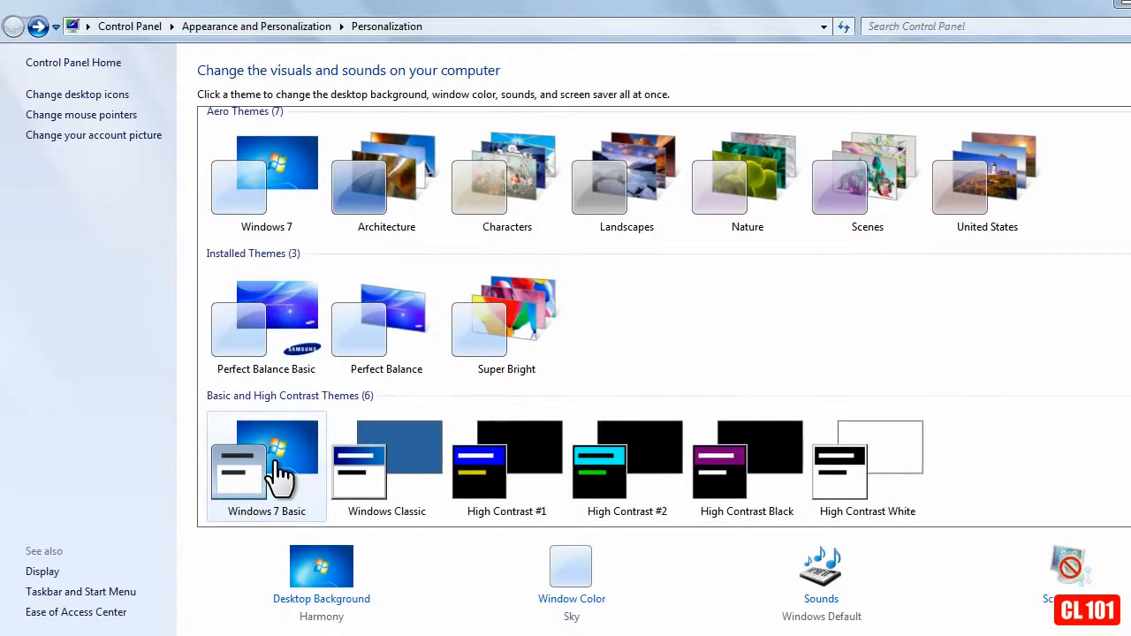
left_click(278, 461)
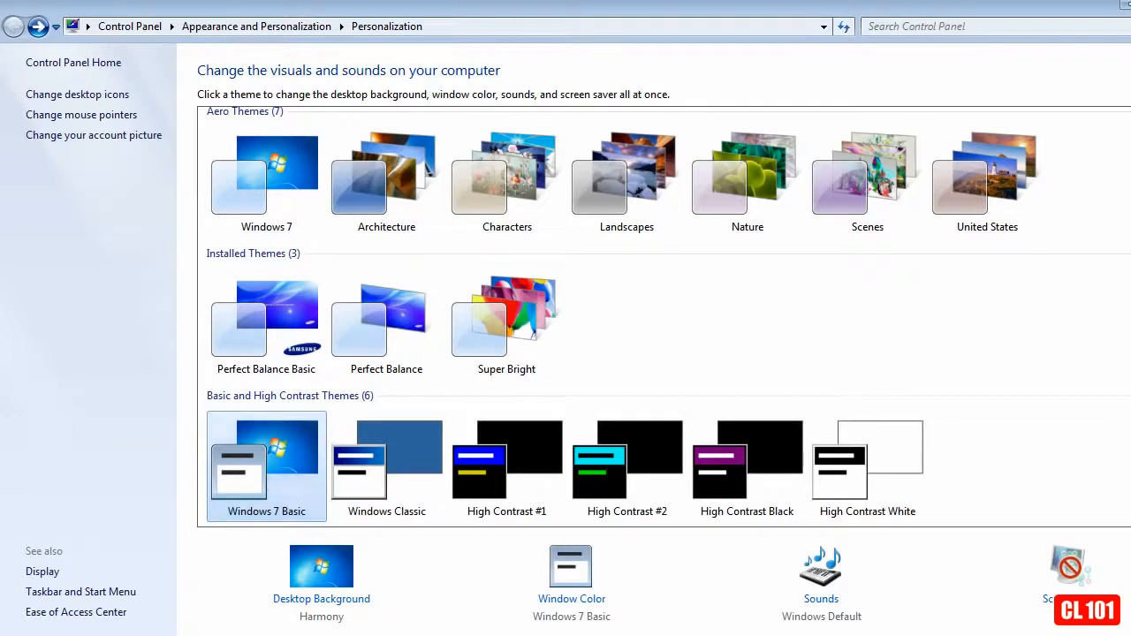
left_click(395, 460)
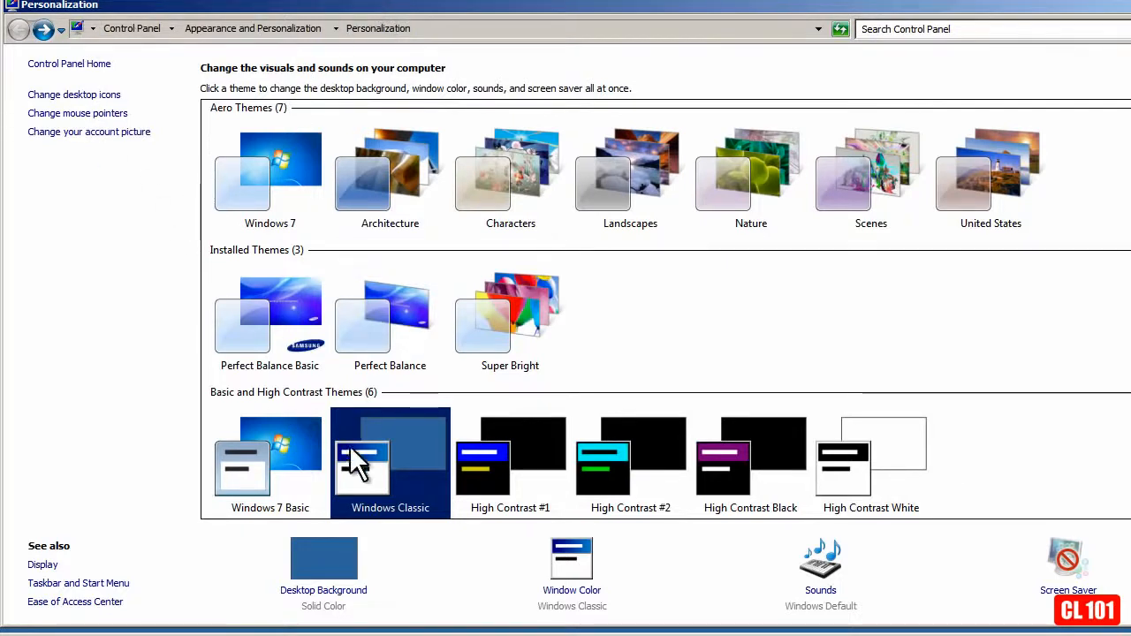
left_click(277, 457)
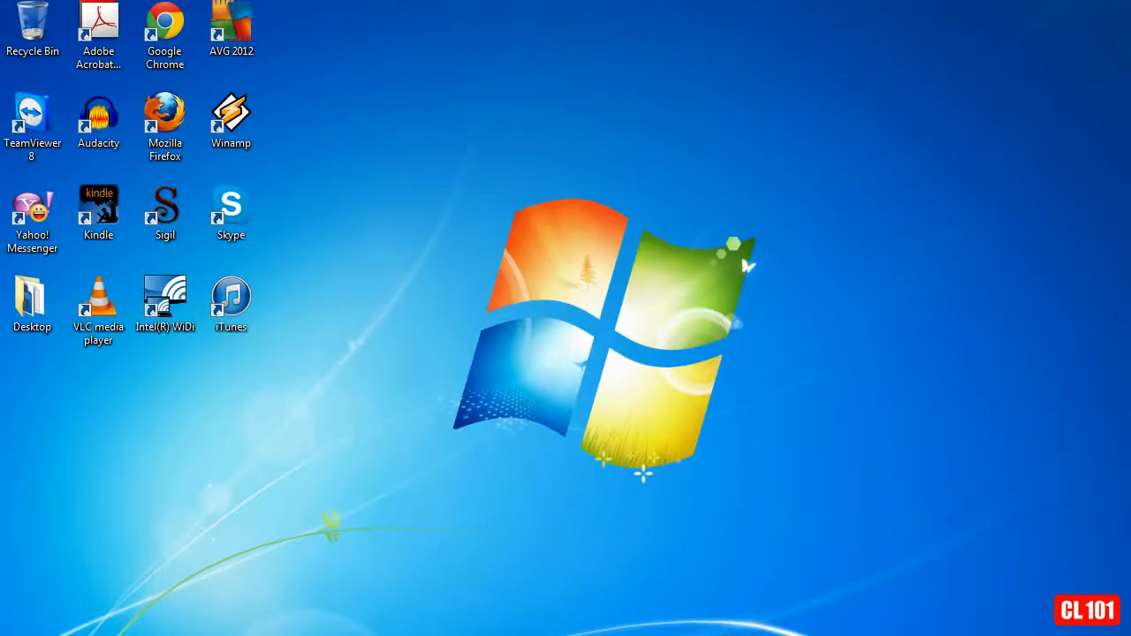
- Open the Performance settings from the computer's advanced system settings and adjust the visual effects for best performance
left_click(19, 635)
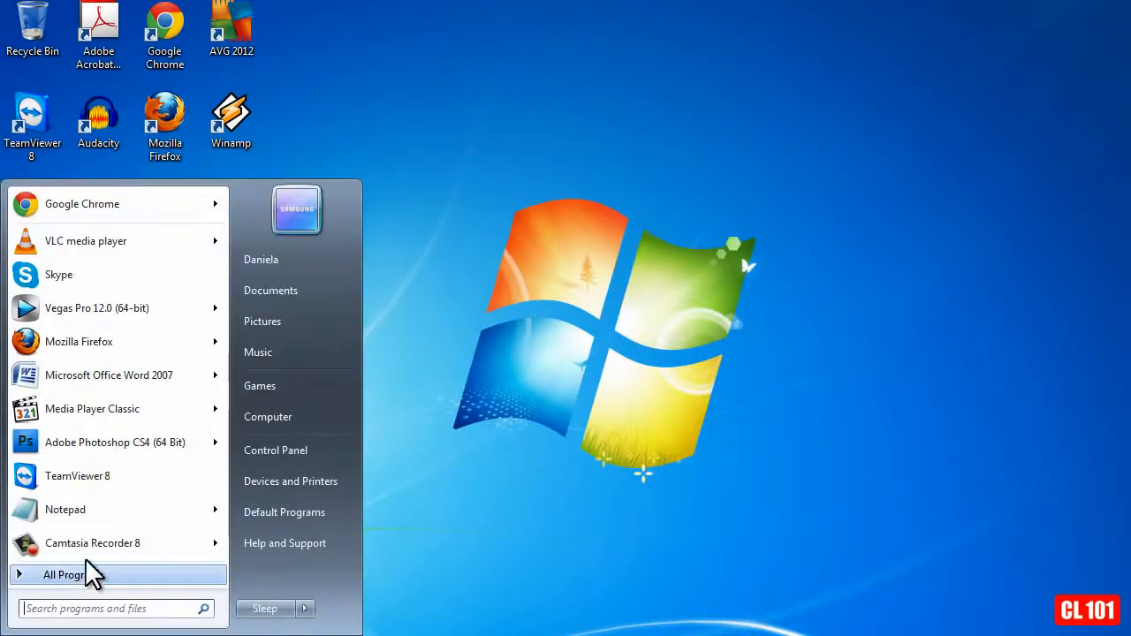
right_click(311, 415)
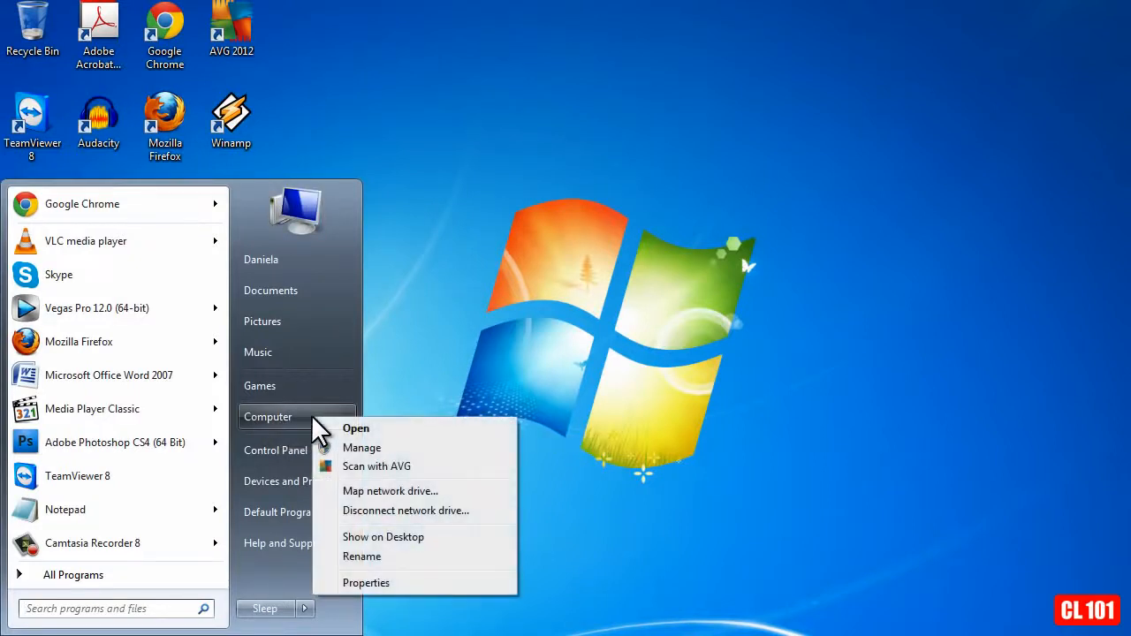
left_click(358, 583)
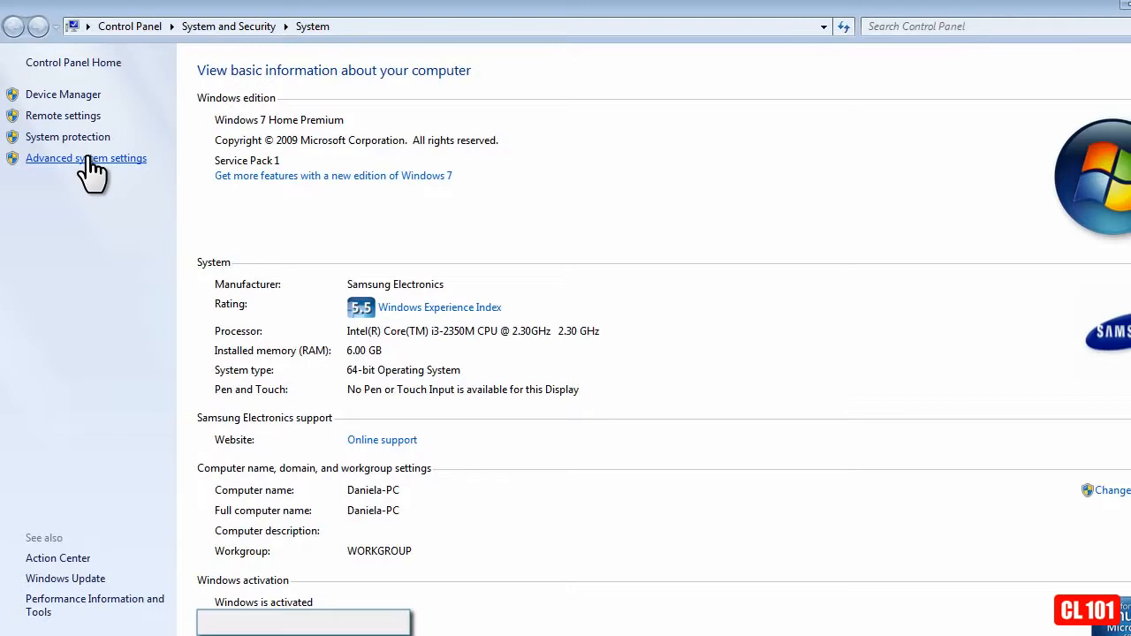
left_click(87, 159)
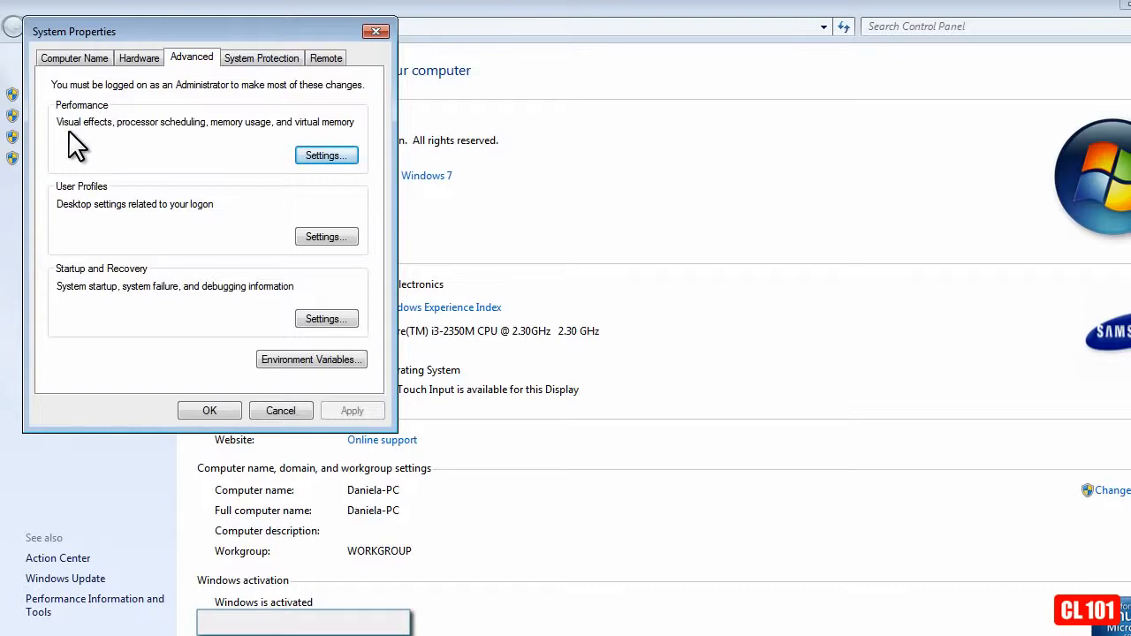
left_click(326, 156)
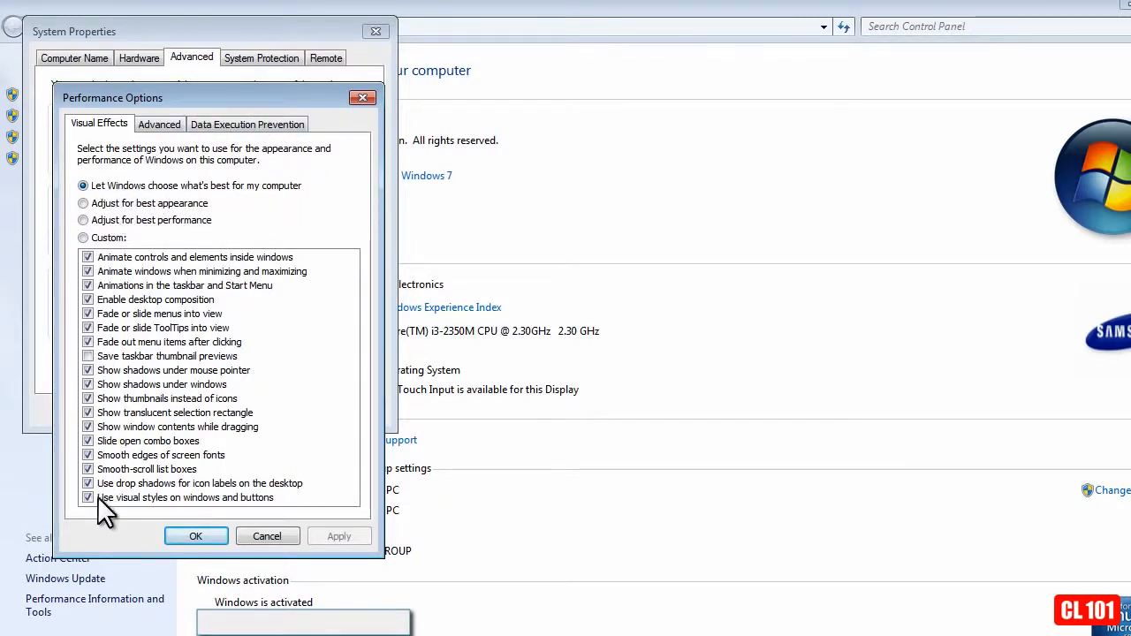
left_click(81, 219)
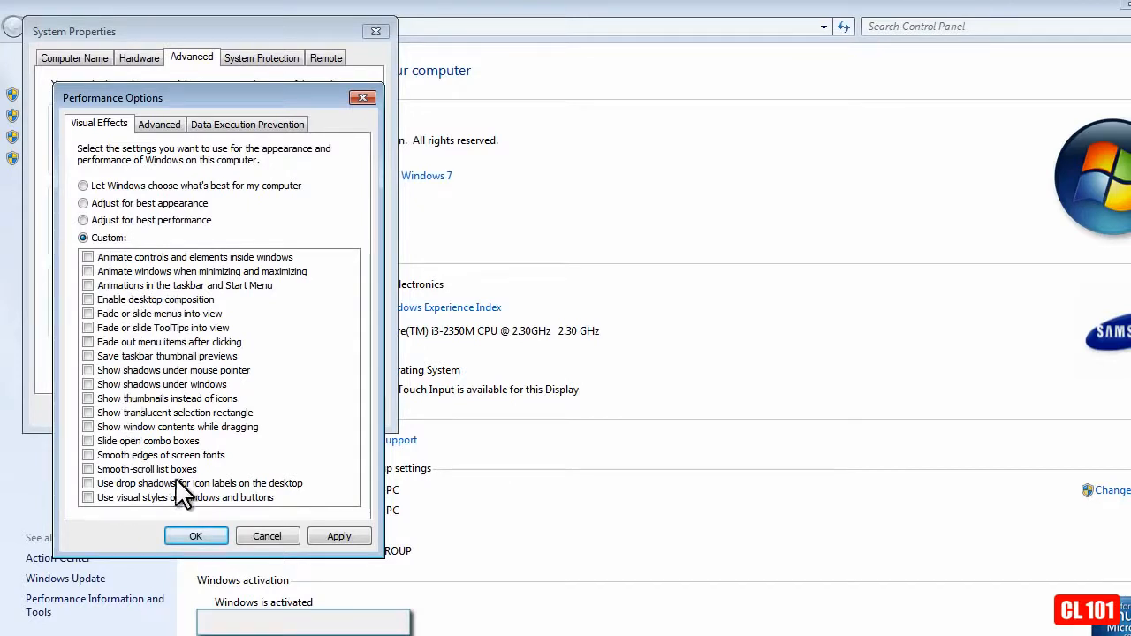
- Enable window animation when minimizing and maximizing, taskbar and Start Menu animations, and shadows under the mouse pointer and windows
left_click(88, 271)
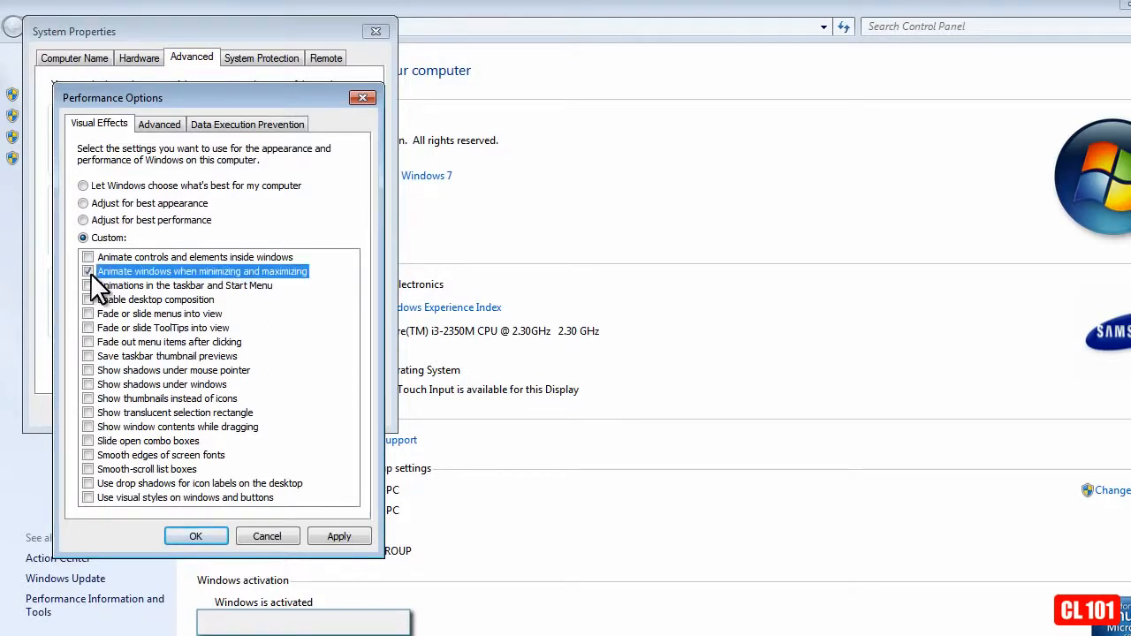
left_click(88, 286)
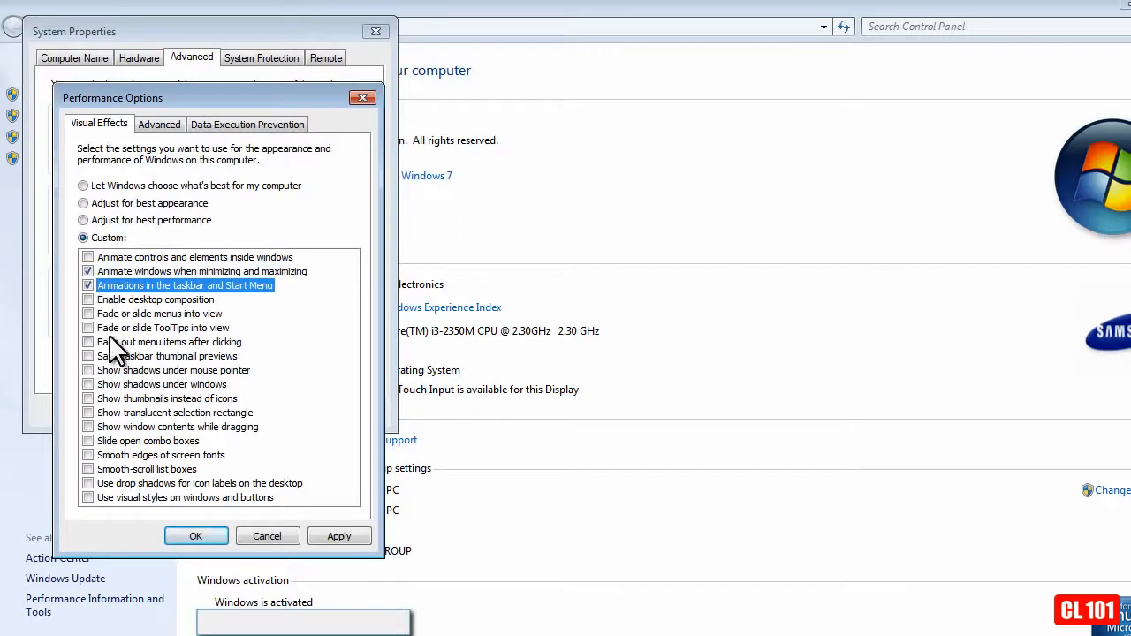
left_click(87, 370)
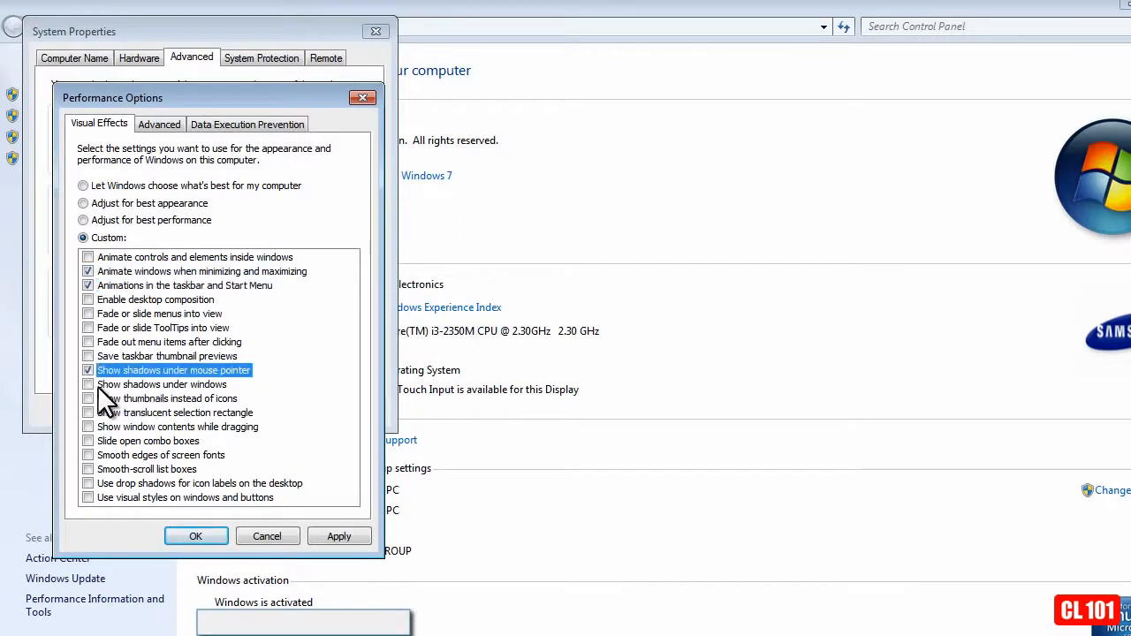
left_click(88, 385)
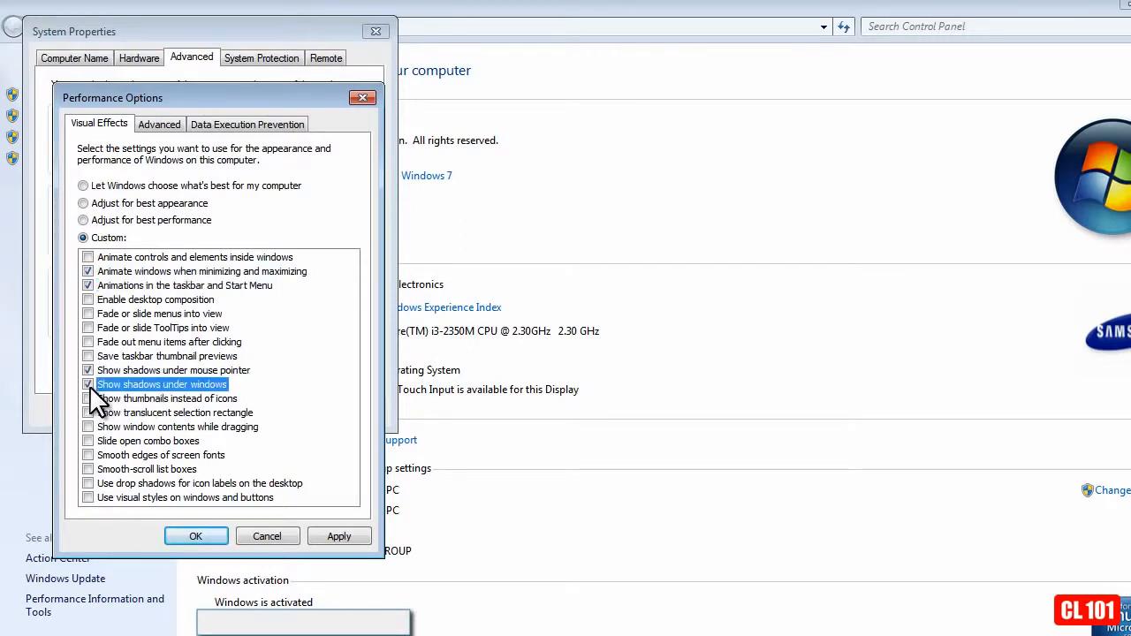
- Enable visual styles on windows and buttons and smooth-scroll list boxes, apply the visual effects, and close the system settings
left_click(87, 497)
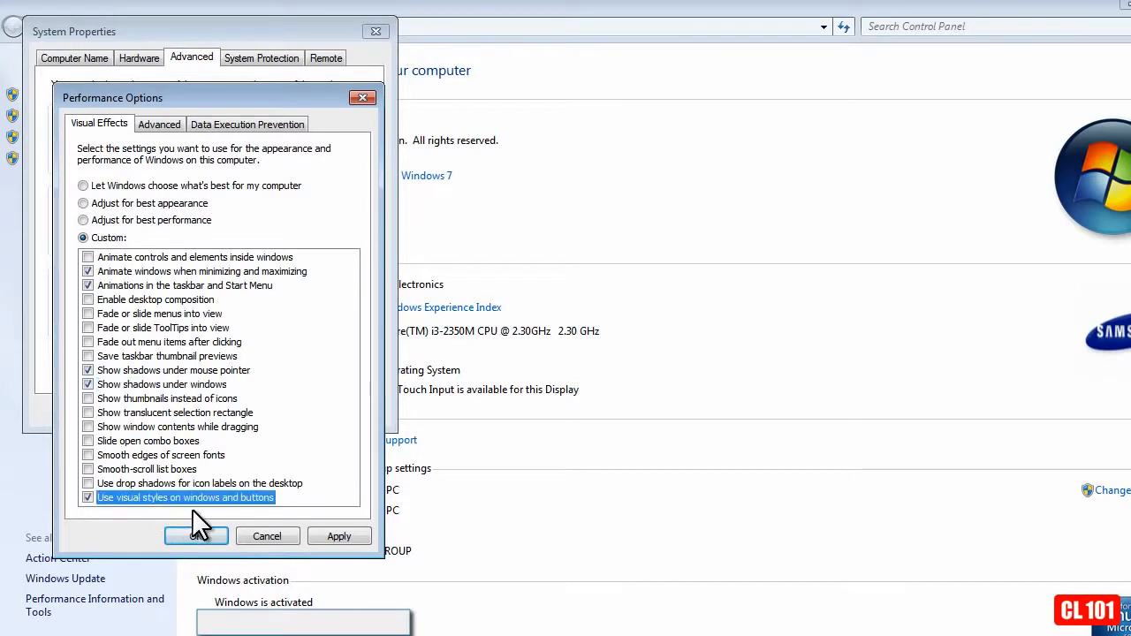
left_click(89, 469)
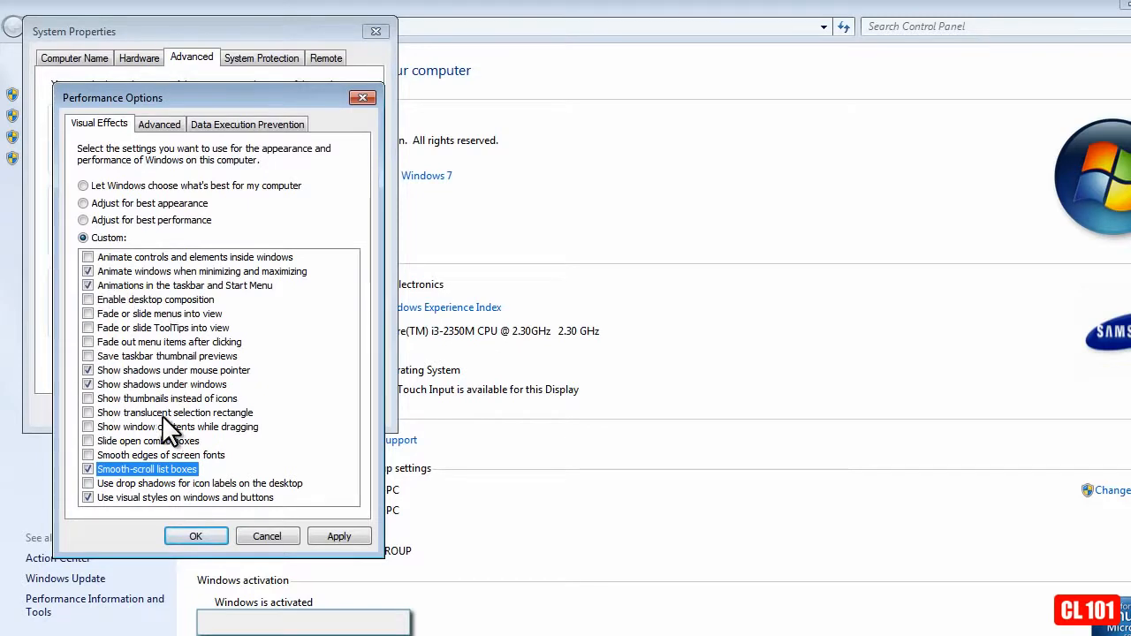
left_click(336, 535)
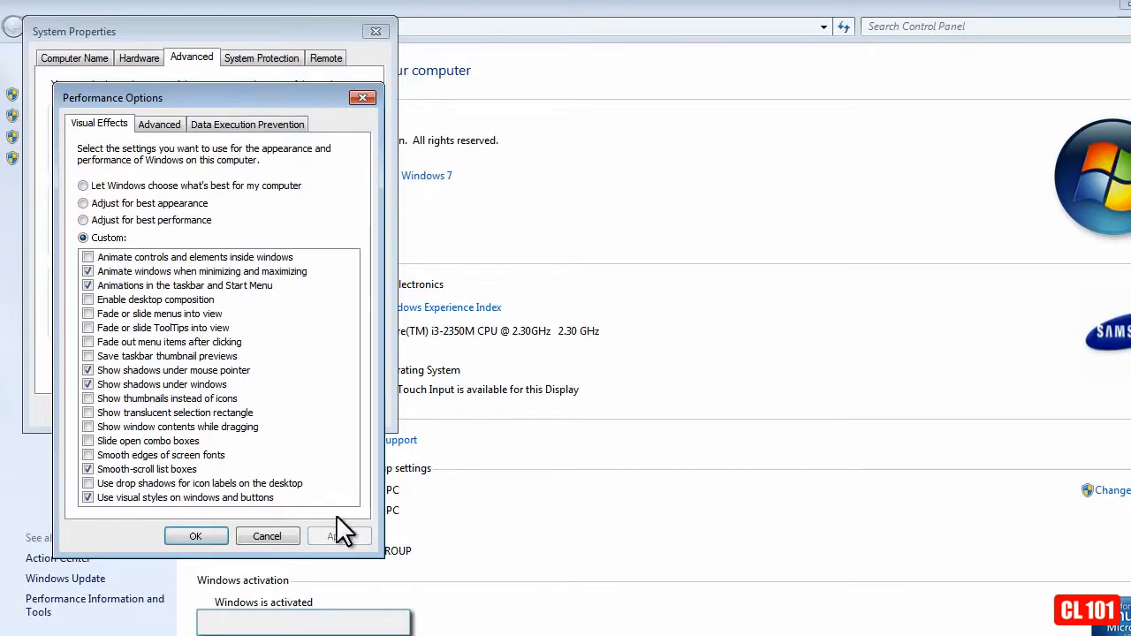
left_click(196, 536)
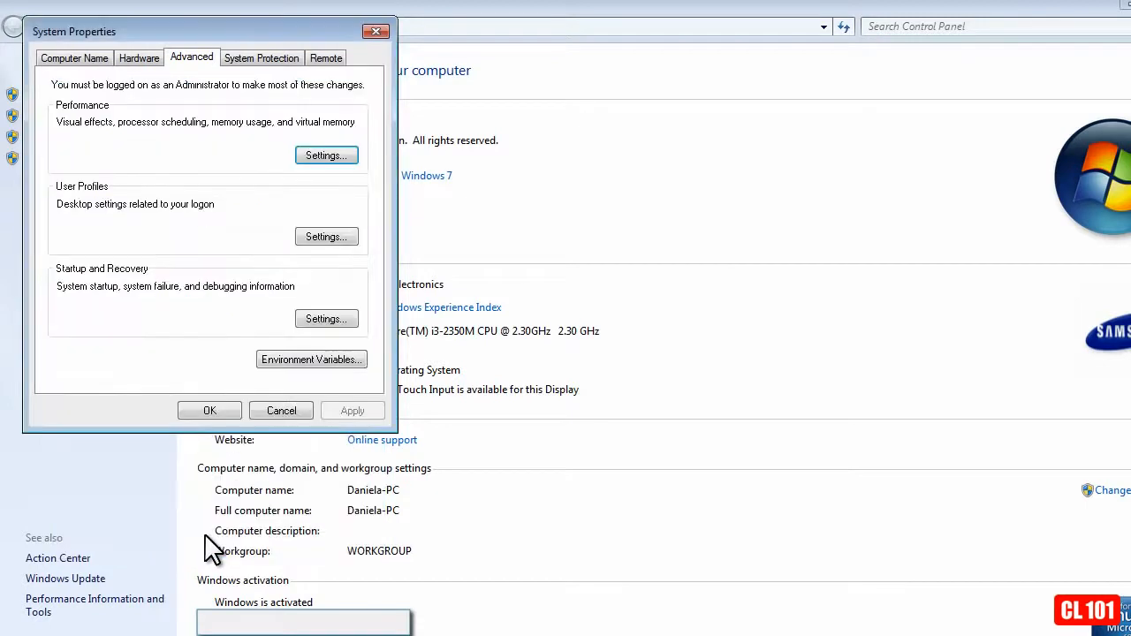
left_click(210, 409)
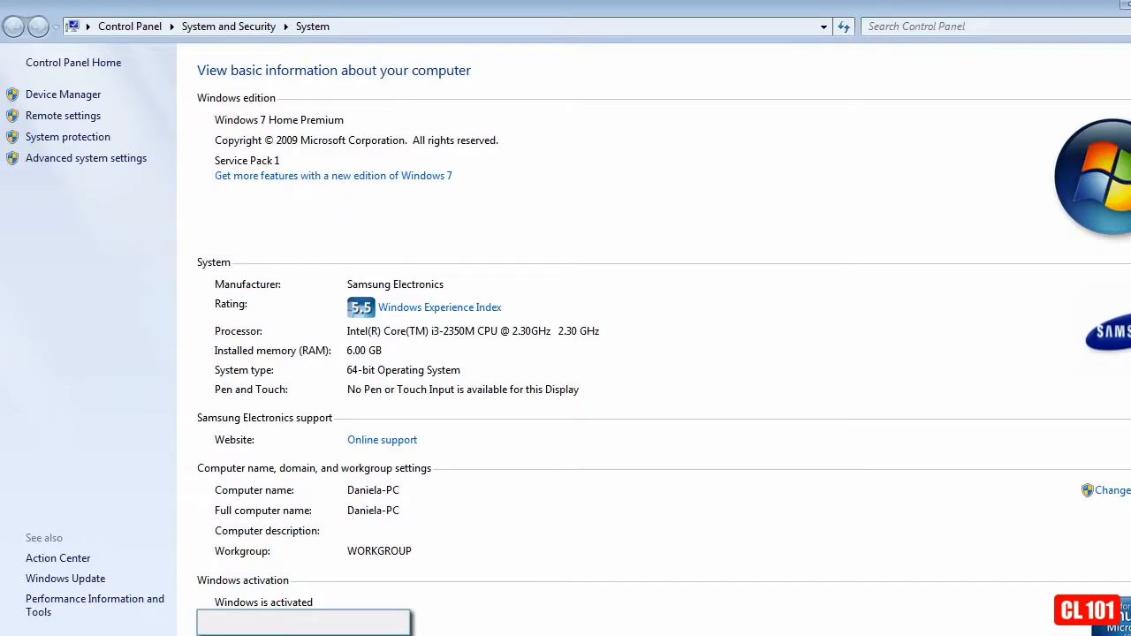
left_click(1128, 4)
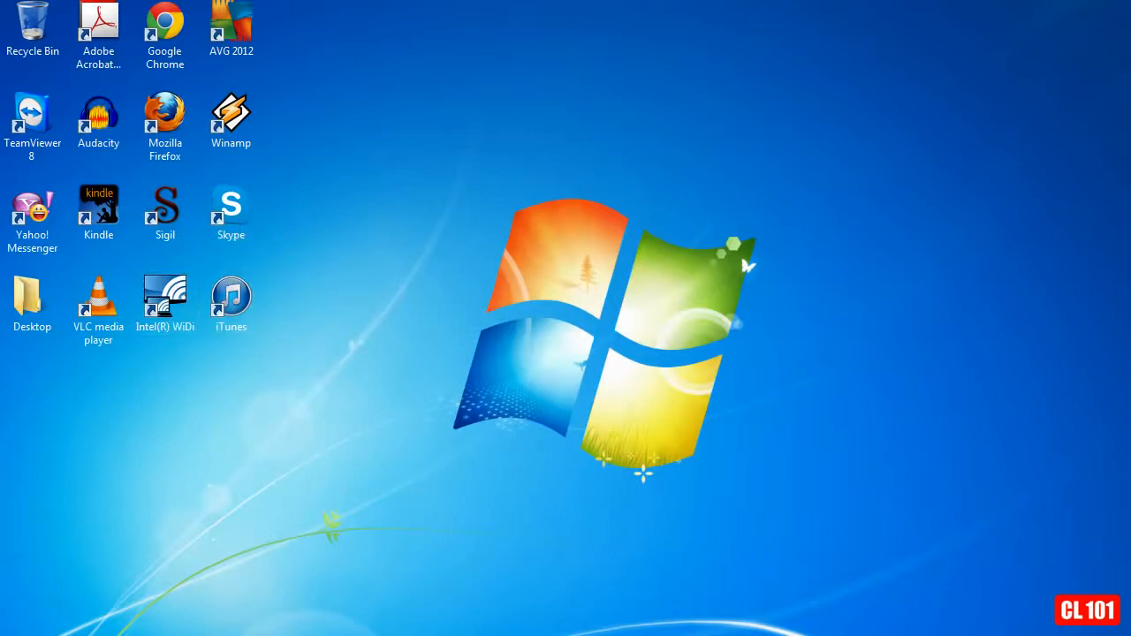
- Open Computer Management for this computer and display the Services list under Services and Applications
left_click(17, 633)
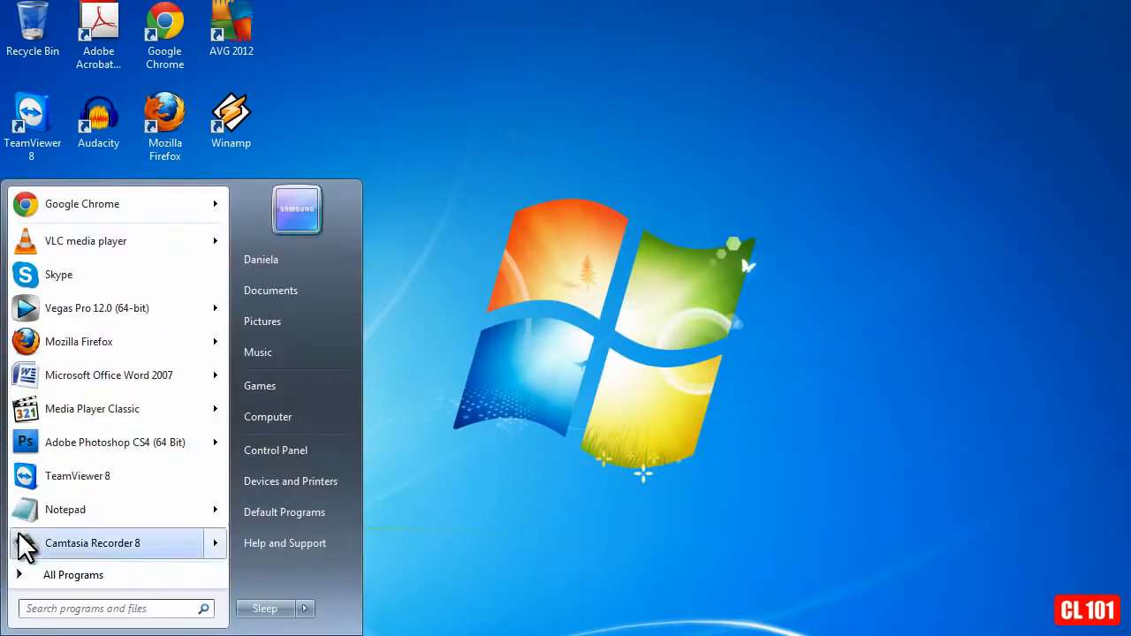
right_click(293, 411)
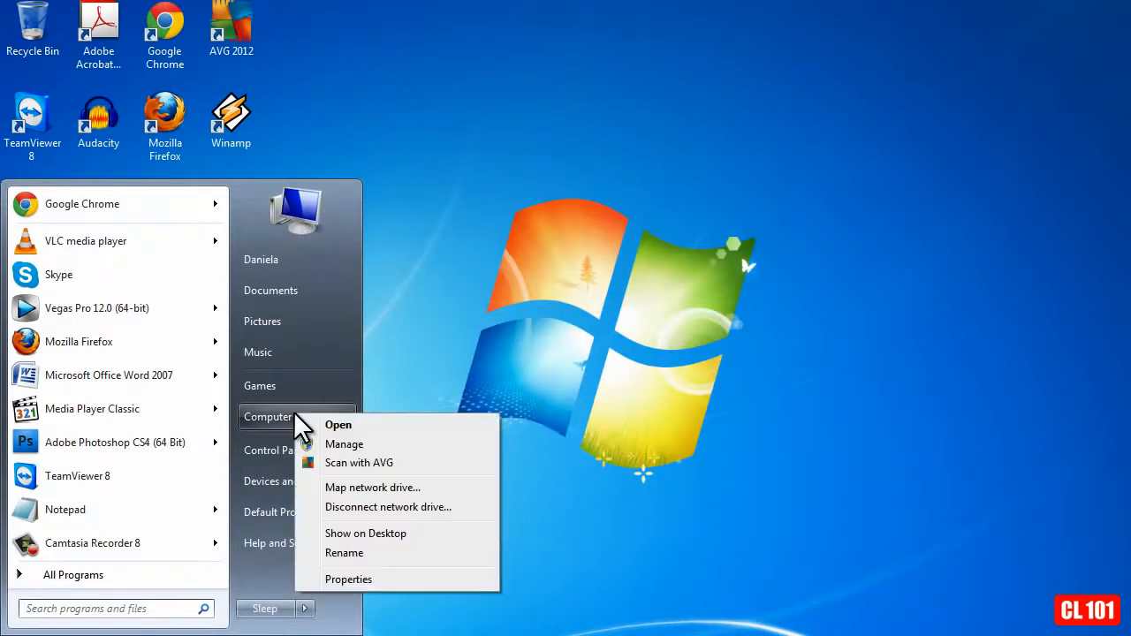
left_click(361, 446)
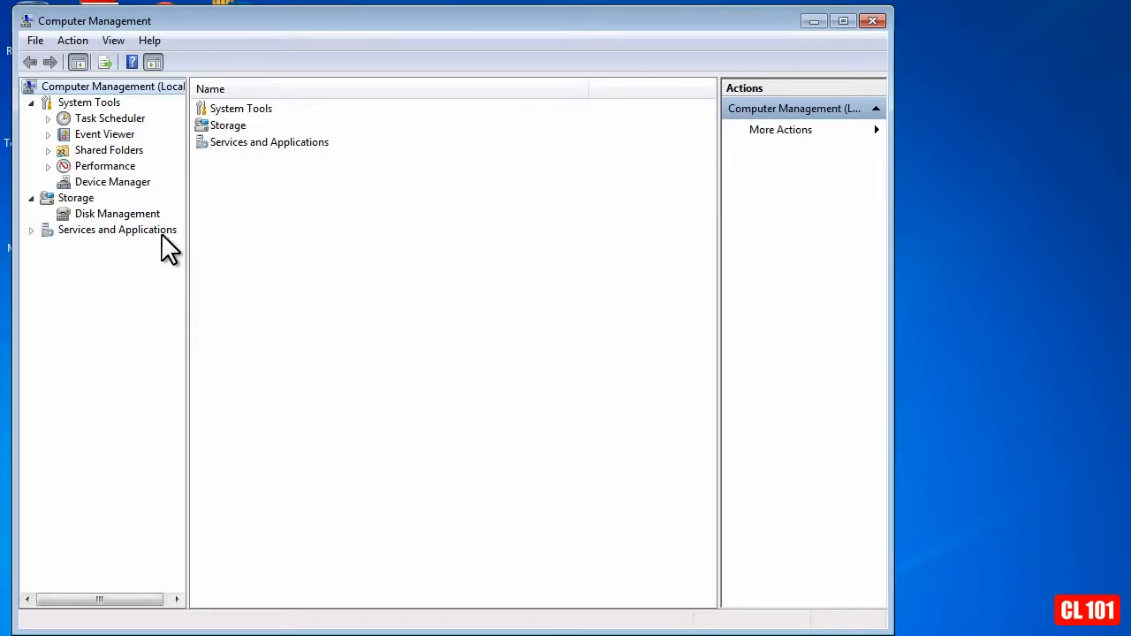
double_click(149, 227)
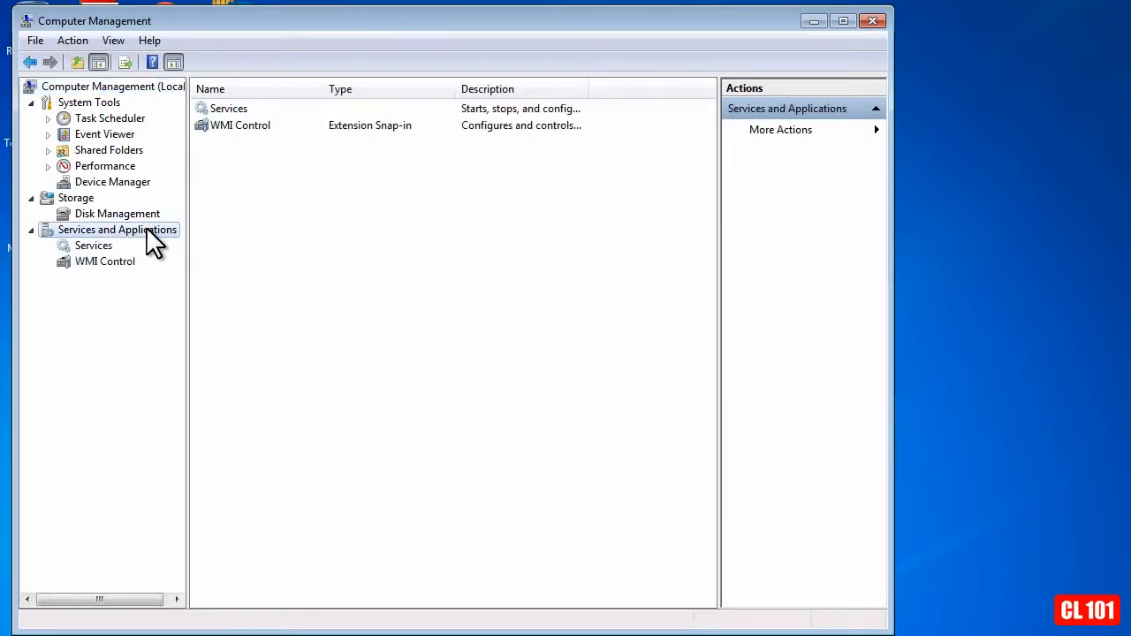
left_click(90, 246)
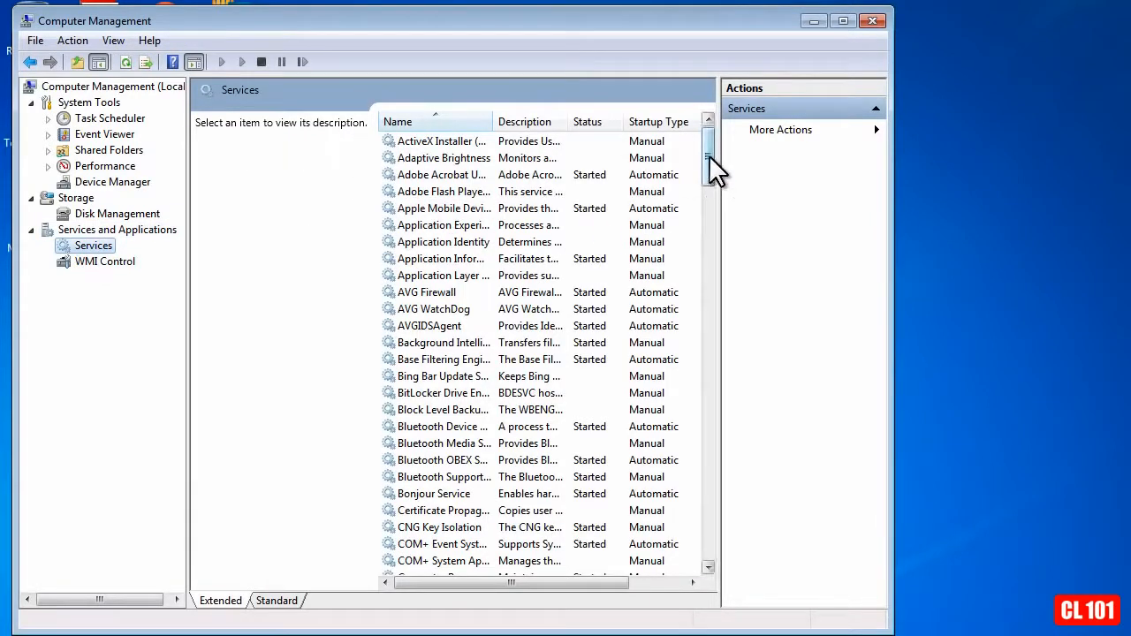
- Set the Windows Search service's startup type to Disabled, apply the change, and close Computer Management
left_click_drag(709, 156, 735, 513)
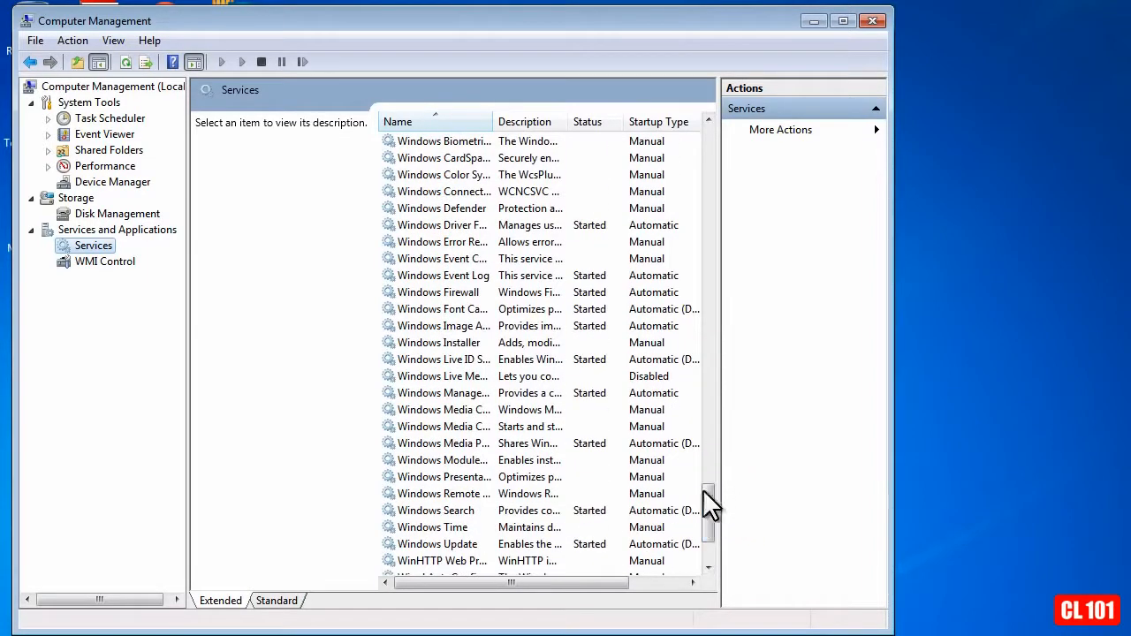
left_click(471, 513)
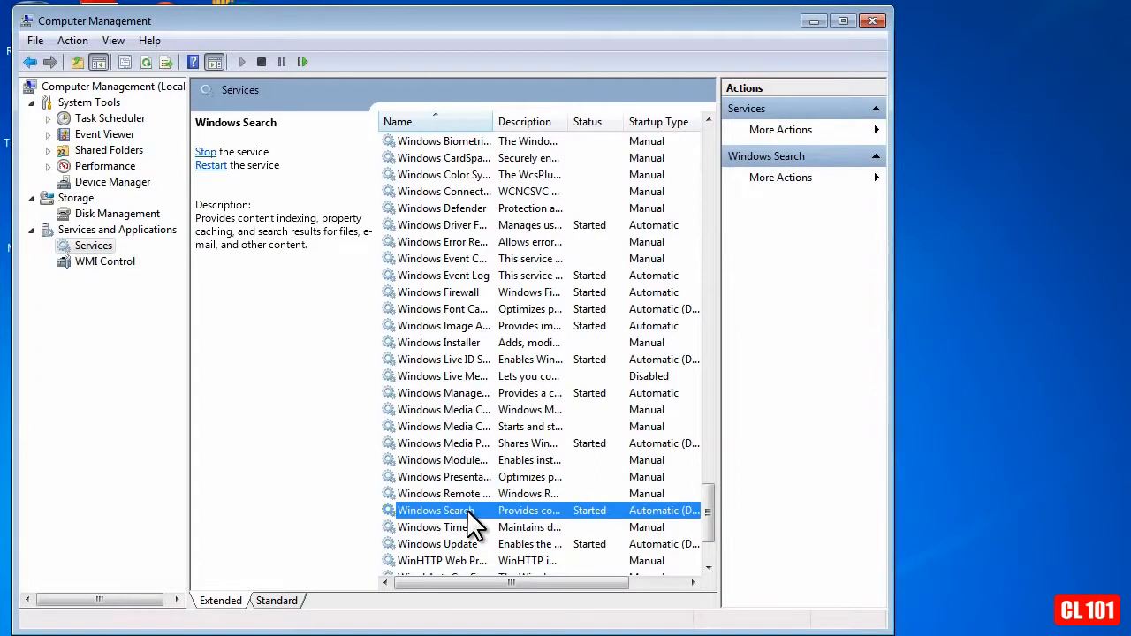
double_click(468, 513)
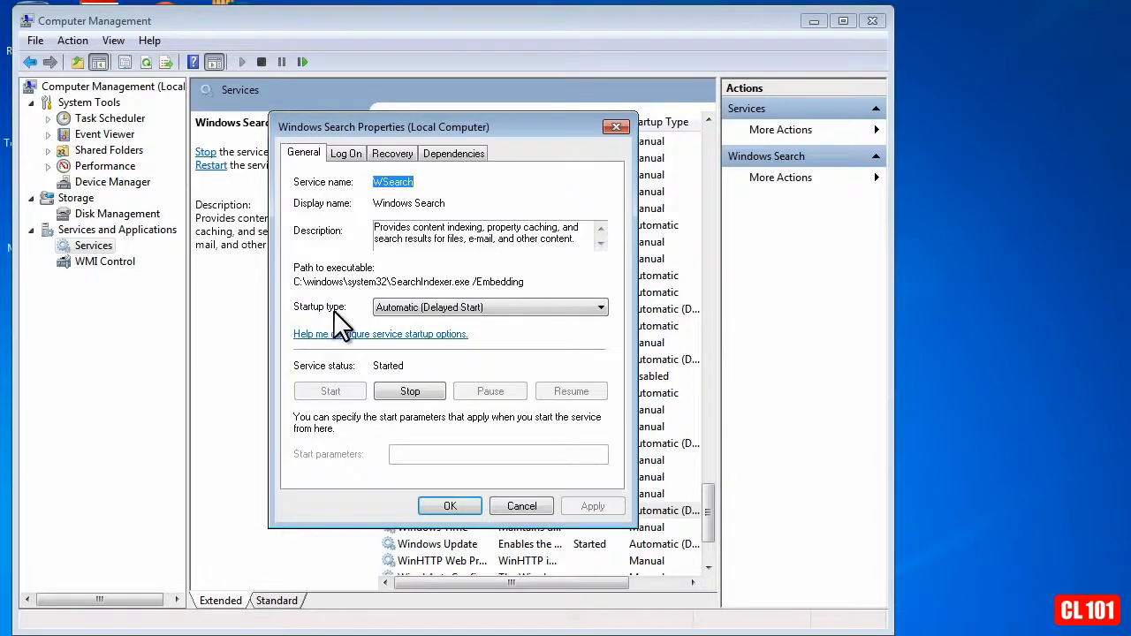
left_click(603, 309)
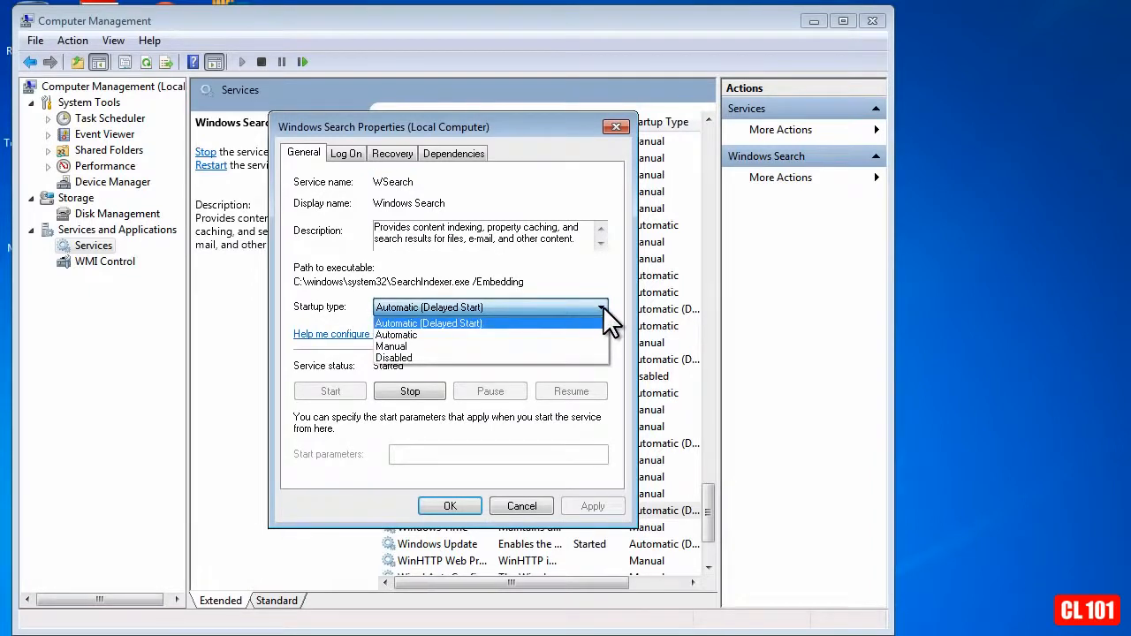
left_click(492, 357)
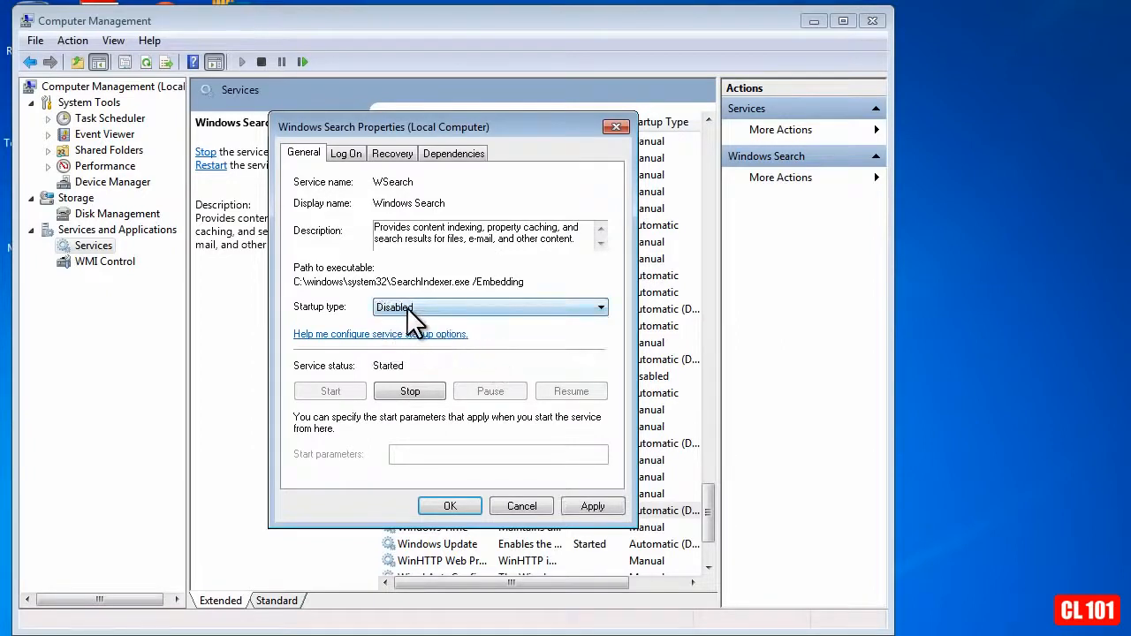
left_click(593, 504)
left_click(451, 507)
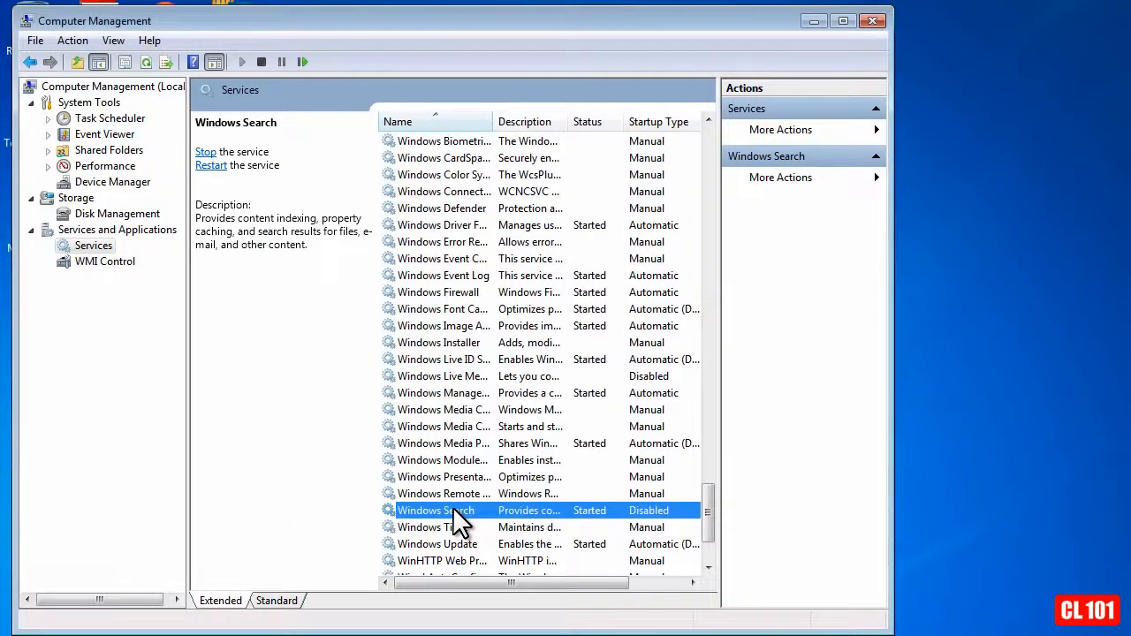
left_click(873, 21)
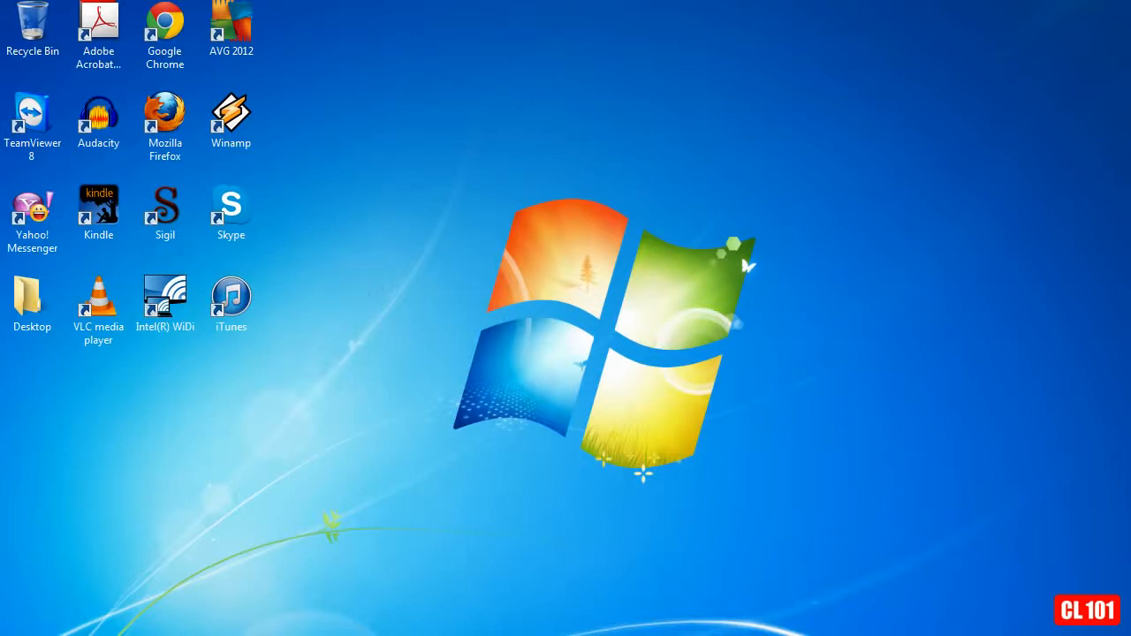
- Open the Windows Features dialog from the Programs category of Control Panel
key("super")
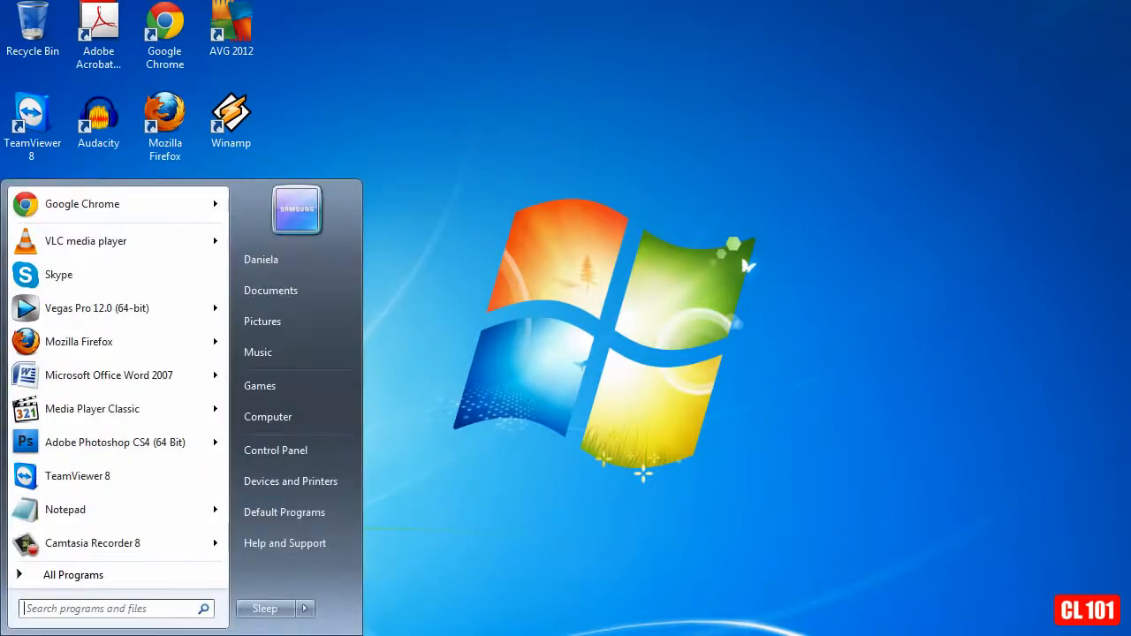
left_click(309, 450)
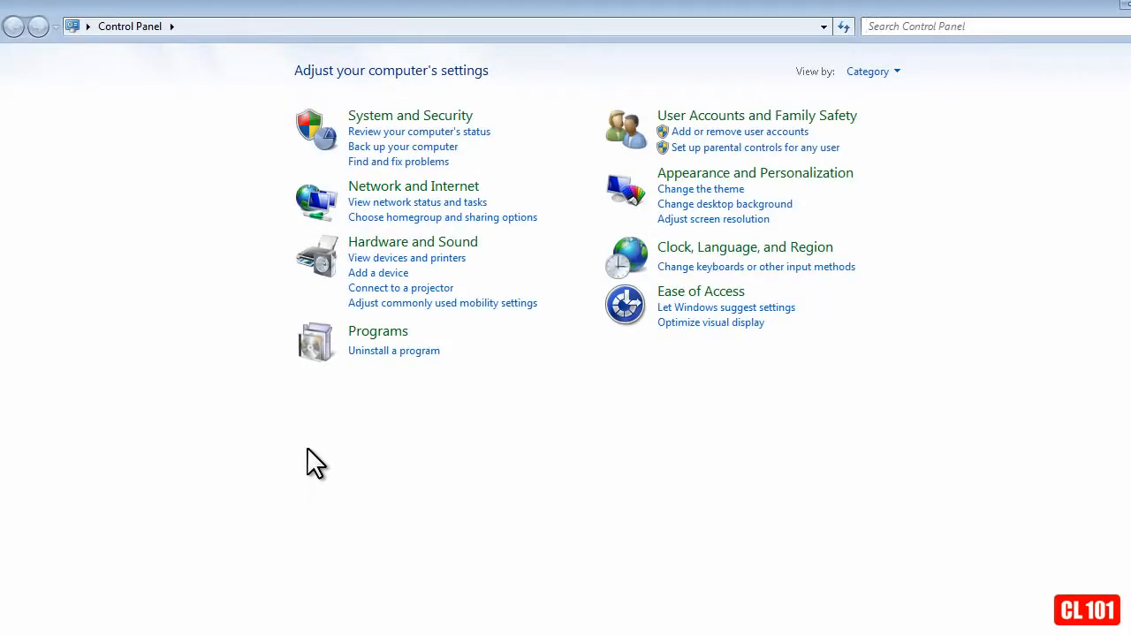
left_click(382, 332)
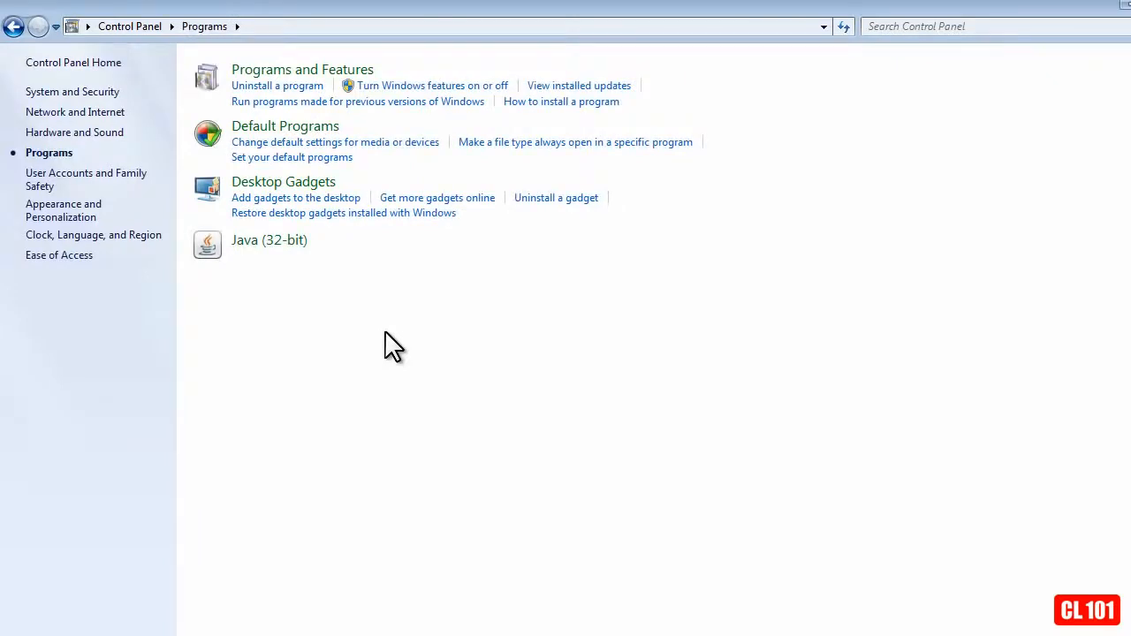
left_click(439, 88)
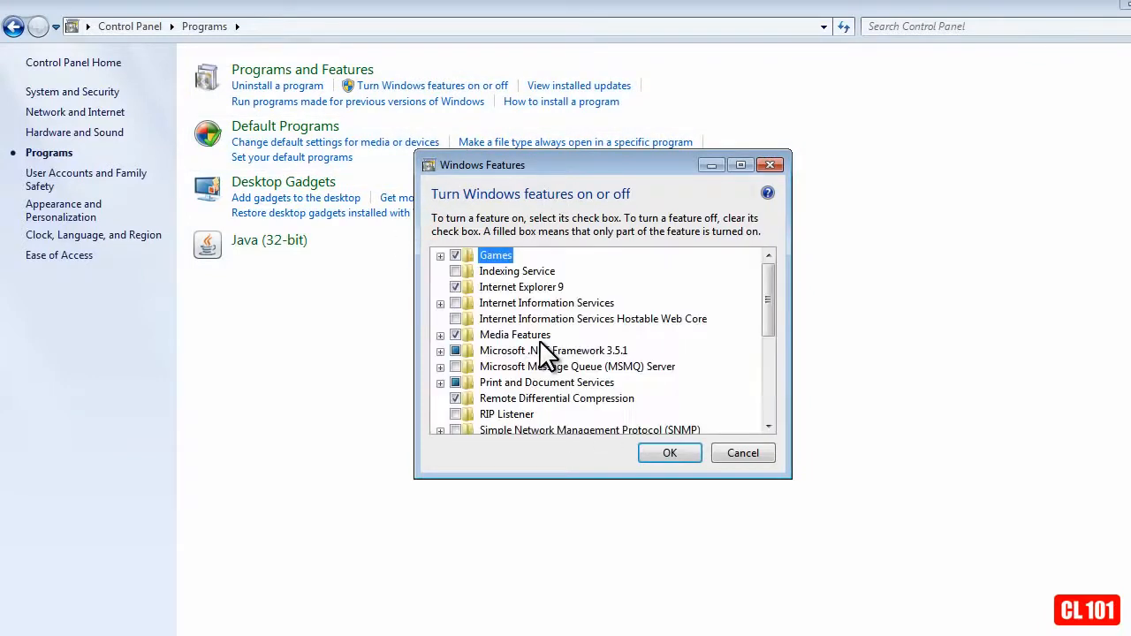
- Turn off the Games and Internet Explorer 9 Windows features and apply the feature changes
left_click(440, 255)
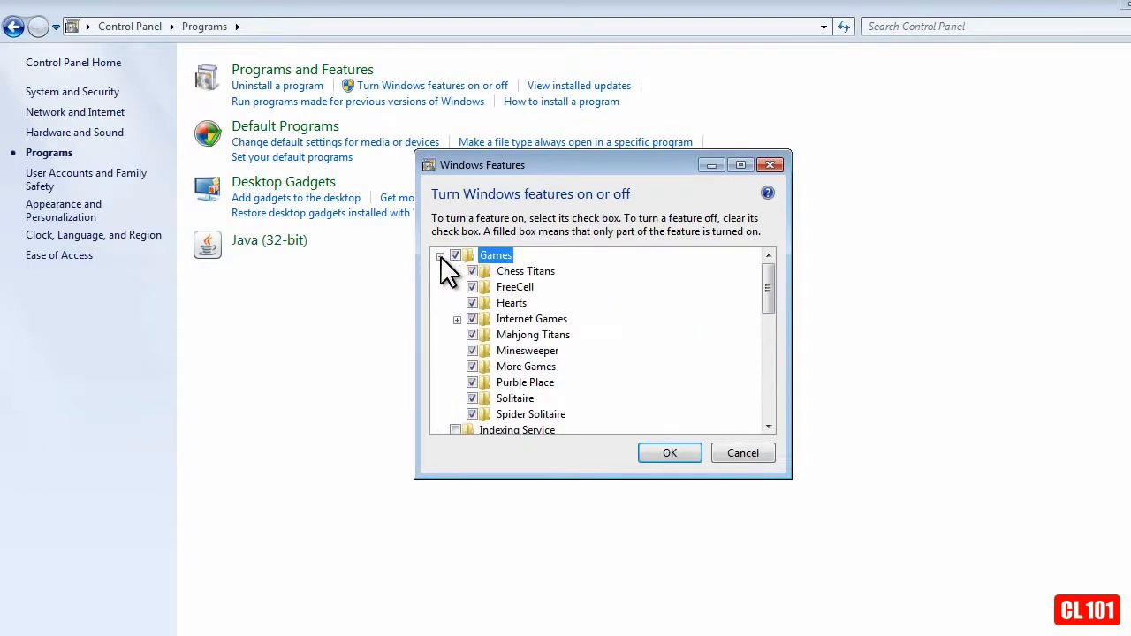
left_click(440, 255)
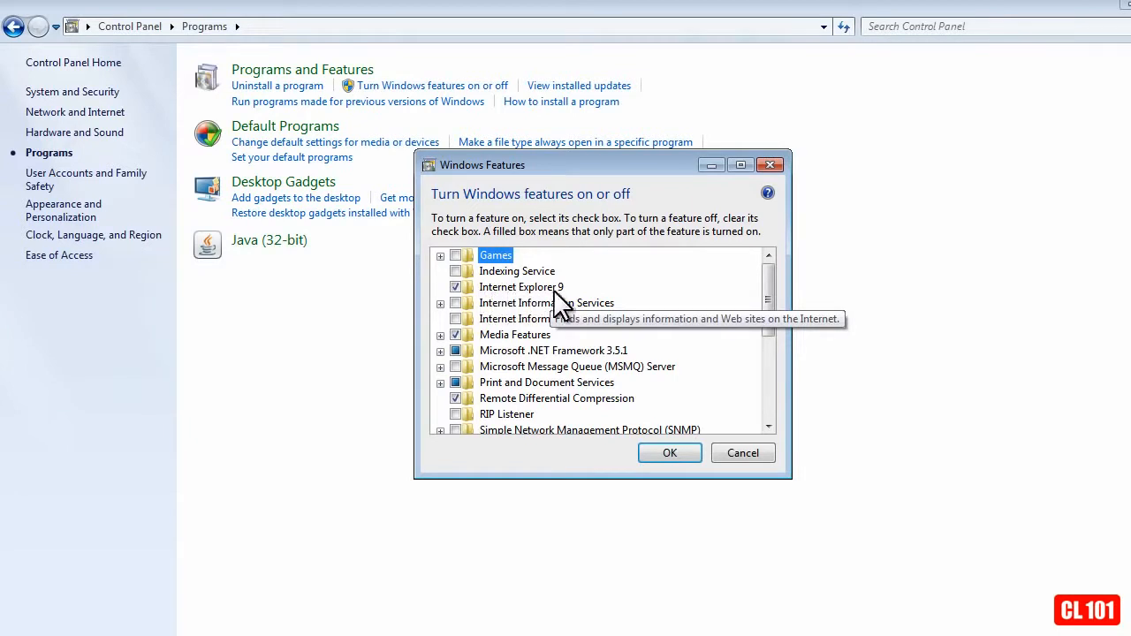
left_click(456, 287)
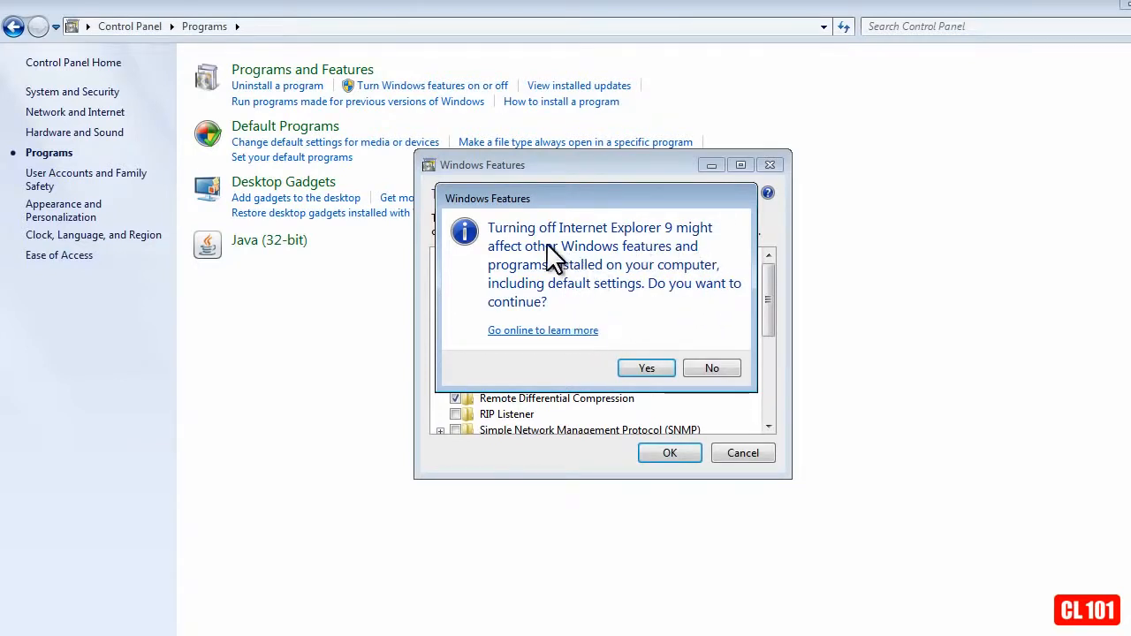
left_click(644, 369)
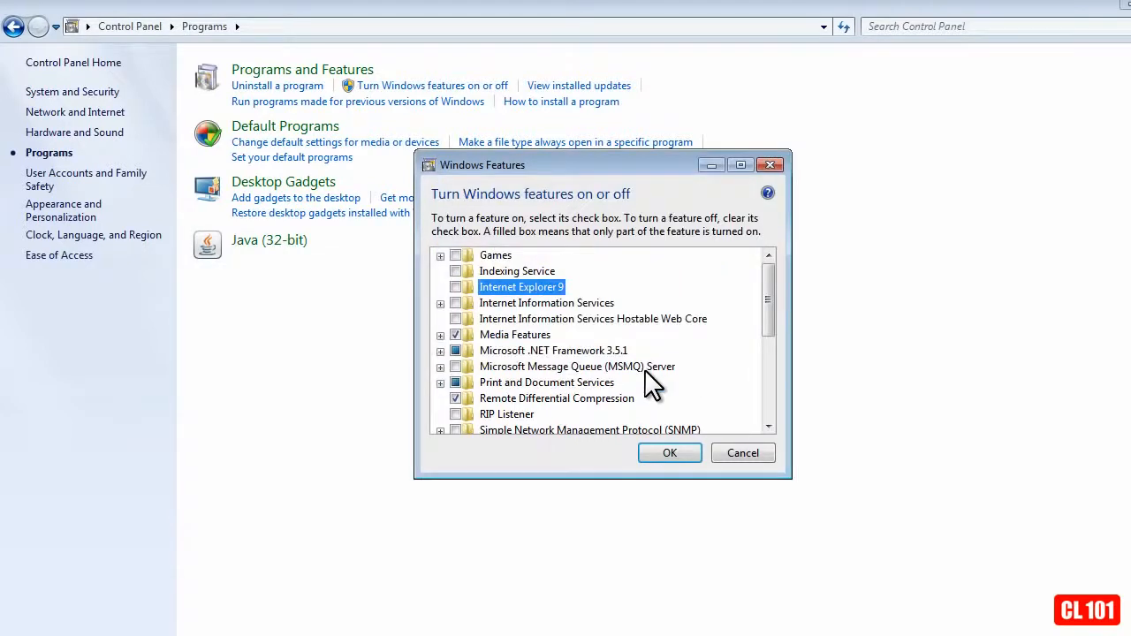
left_click(664, 455)
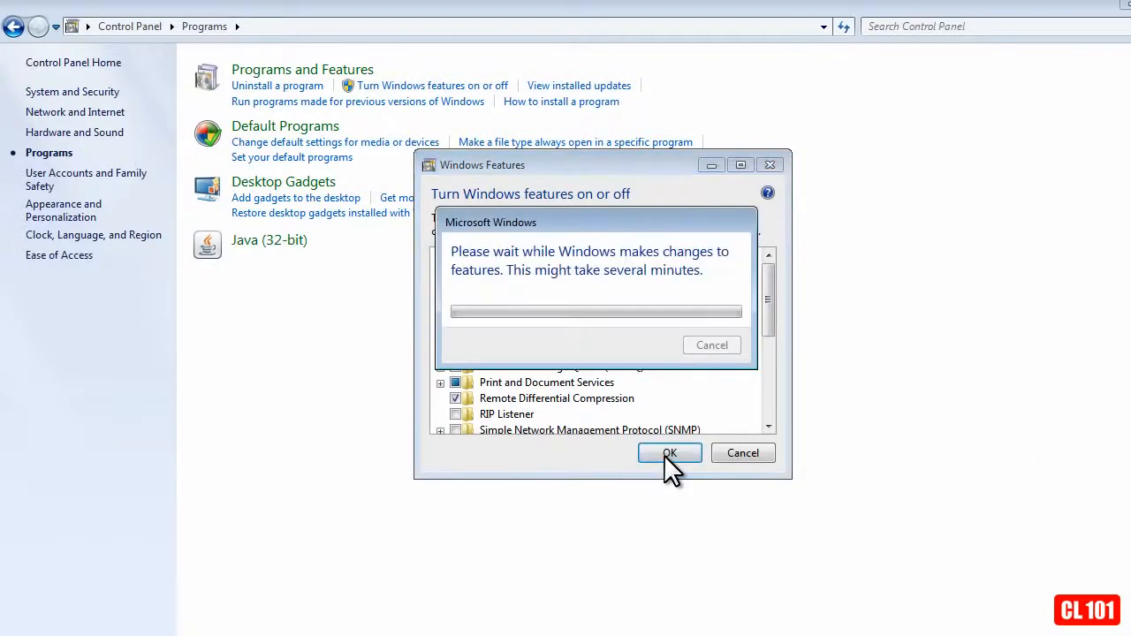